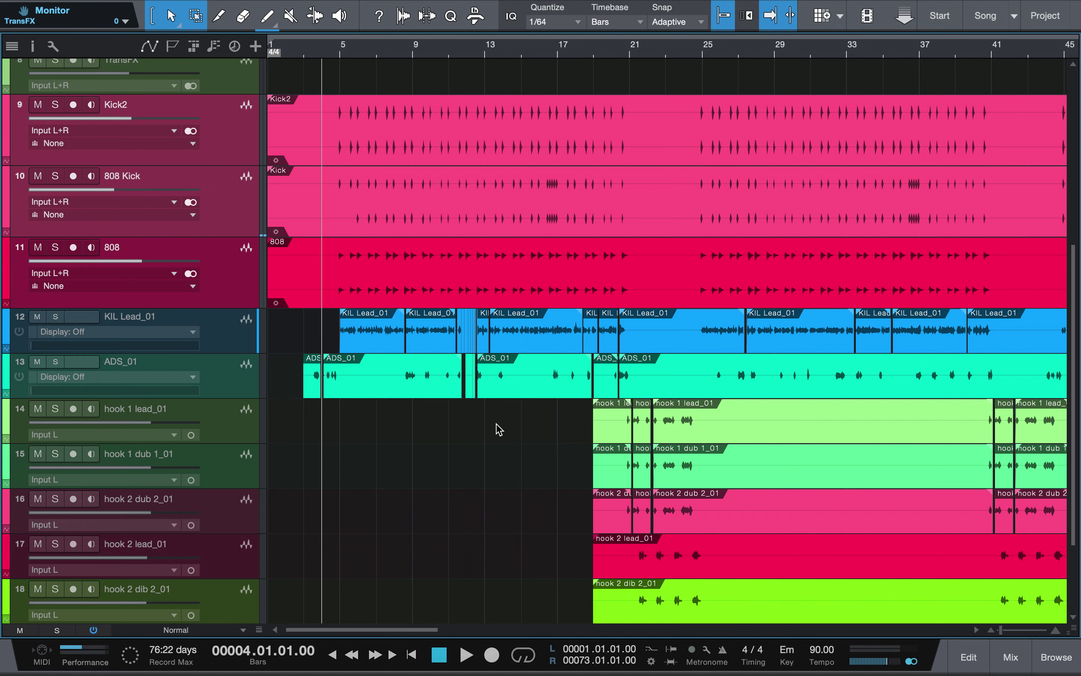
View the Safari Google results for 'what is sidechaining', then return to Studio One.
key("ctrl+Right")
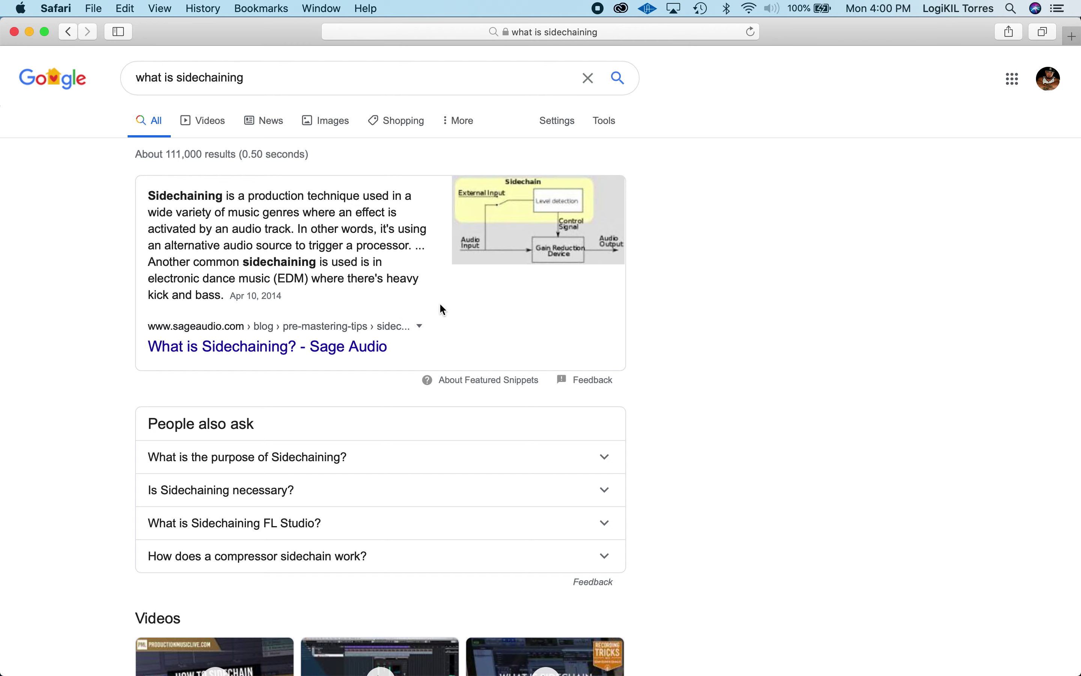
key("ctrl+Left")
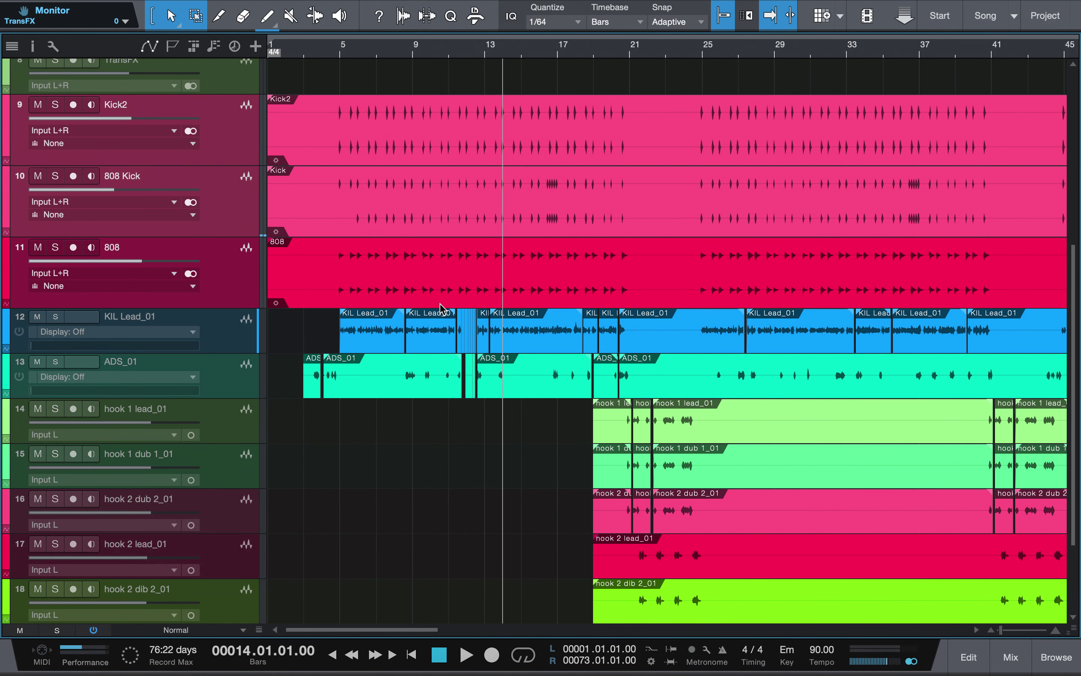
Play the song from bar 4, then drag the 808 track's lower edge to make it taller.
mouse_move(478, 4)
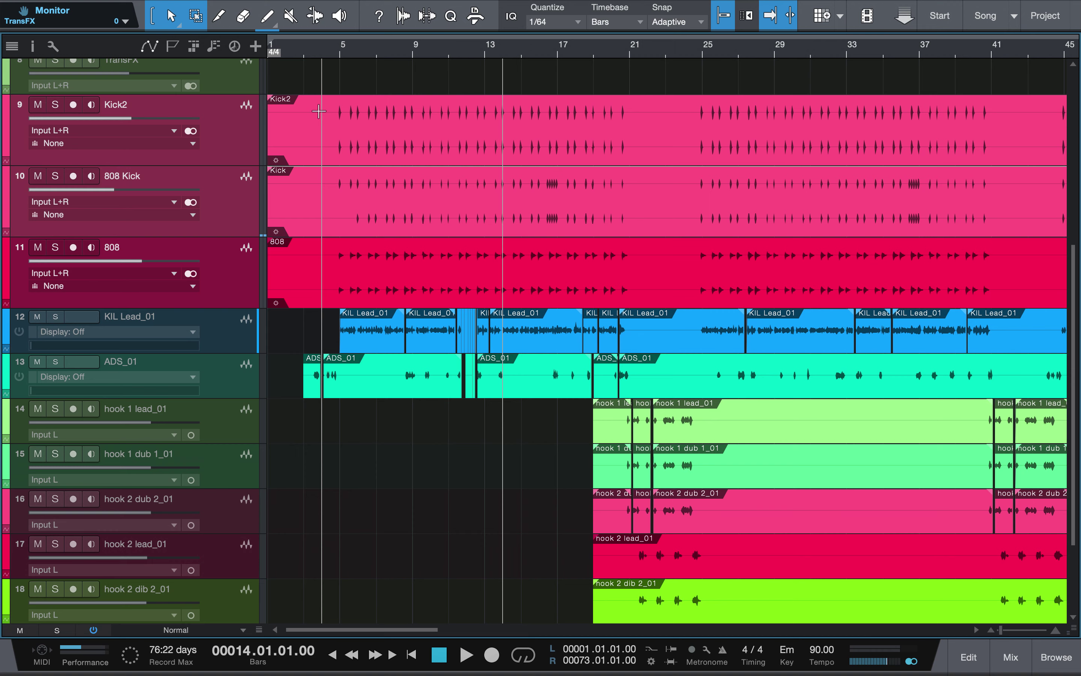
left_click(319, 111)
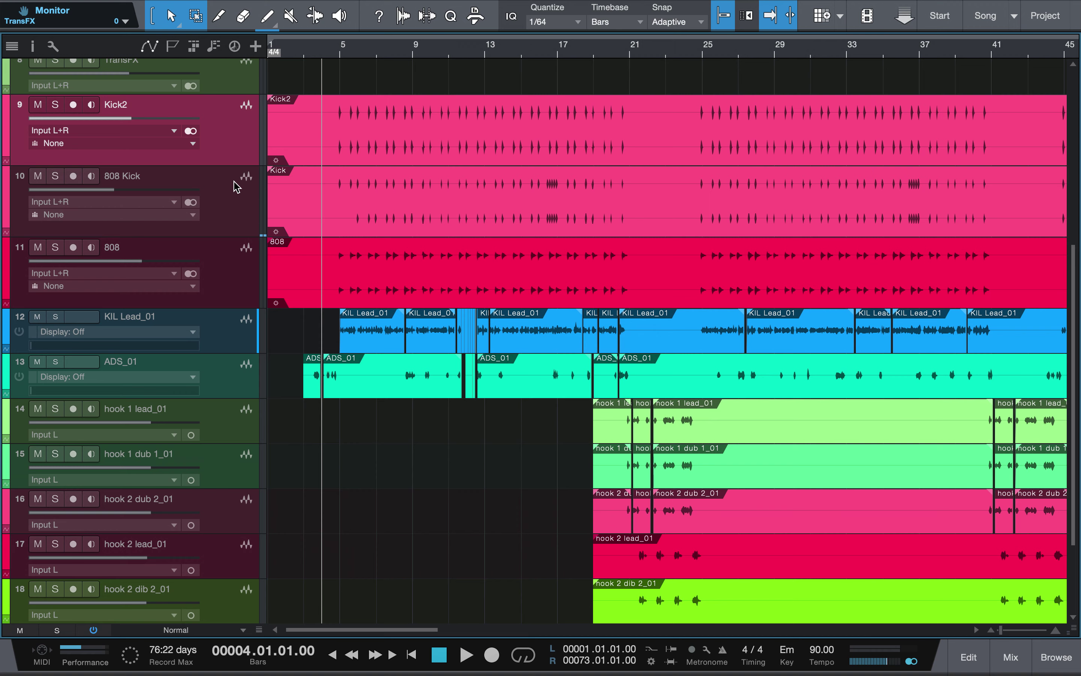
key("space")
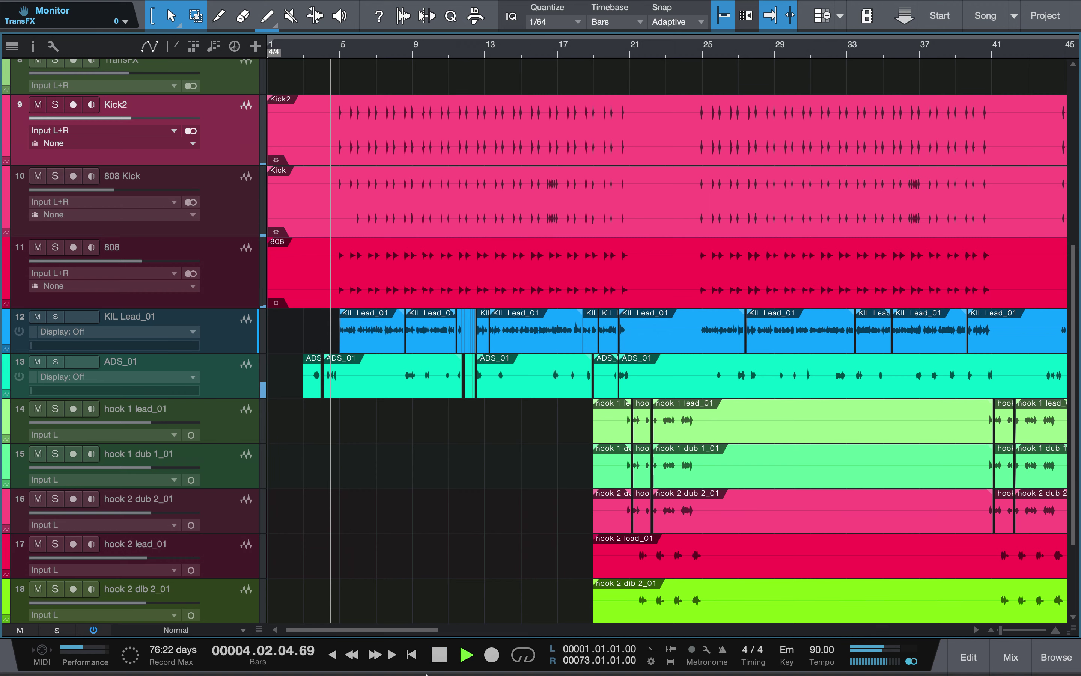
mouse_move(418, 669)
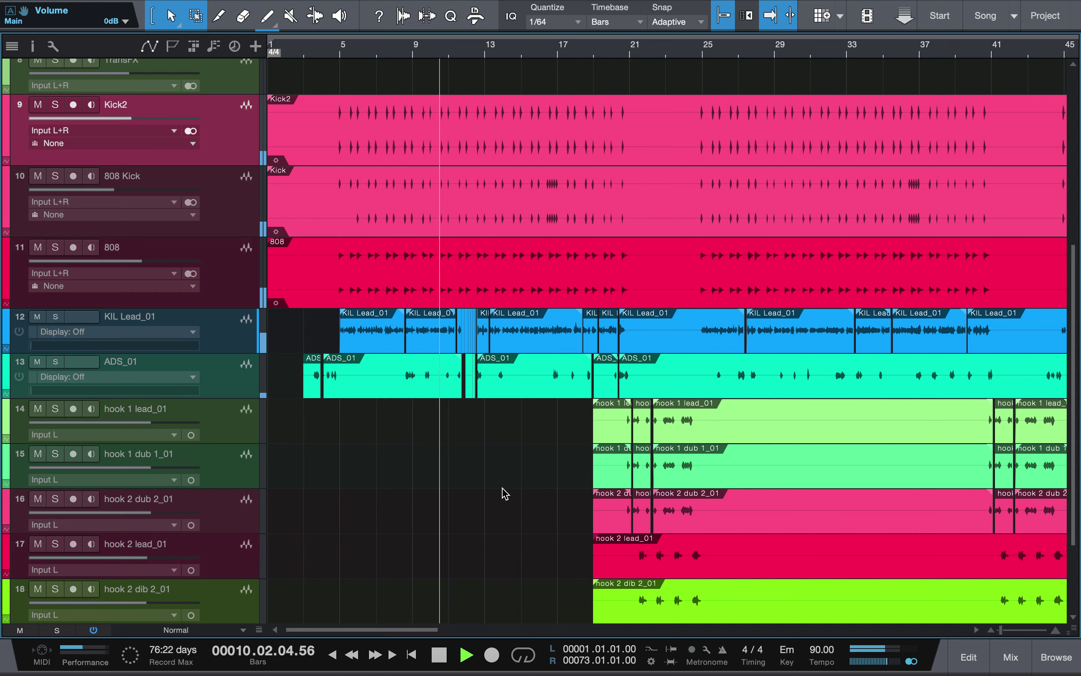
key("space")
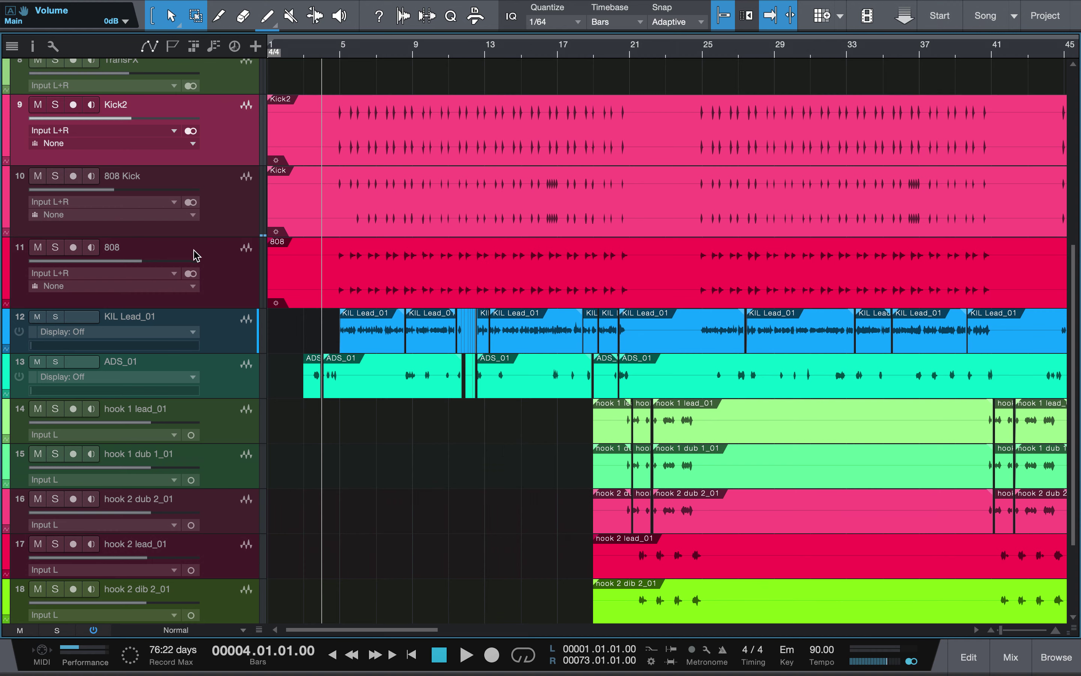
left_click_drag(227, 311, 226, 362)
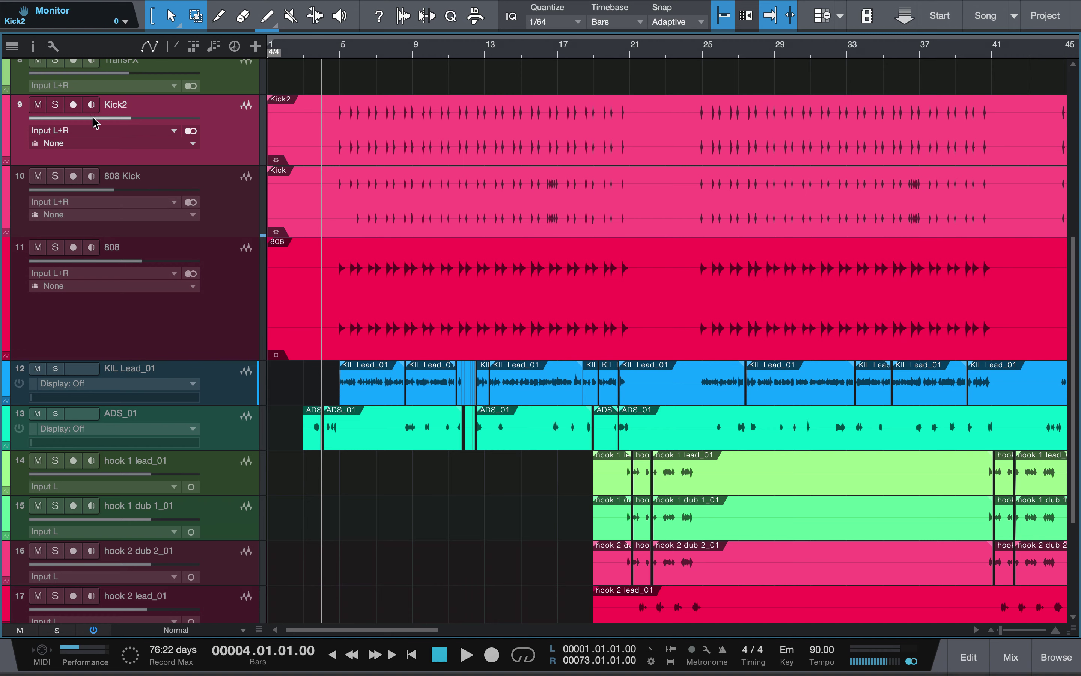
Audition Kick2 and then 808 Kick each soloed, unsoloing each afterward.
left_click(57, 107)
key("space")
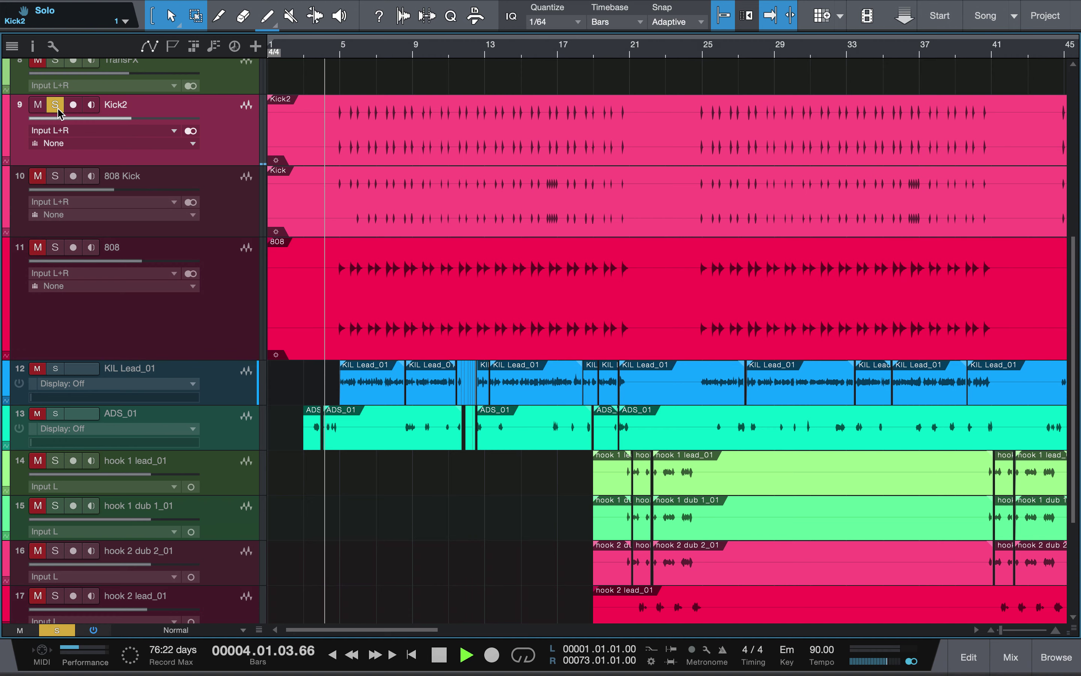
scroll(324, 145, "up", 5)
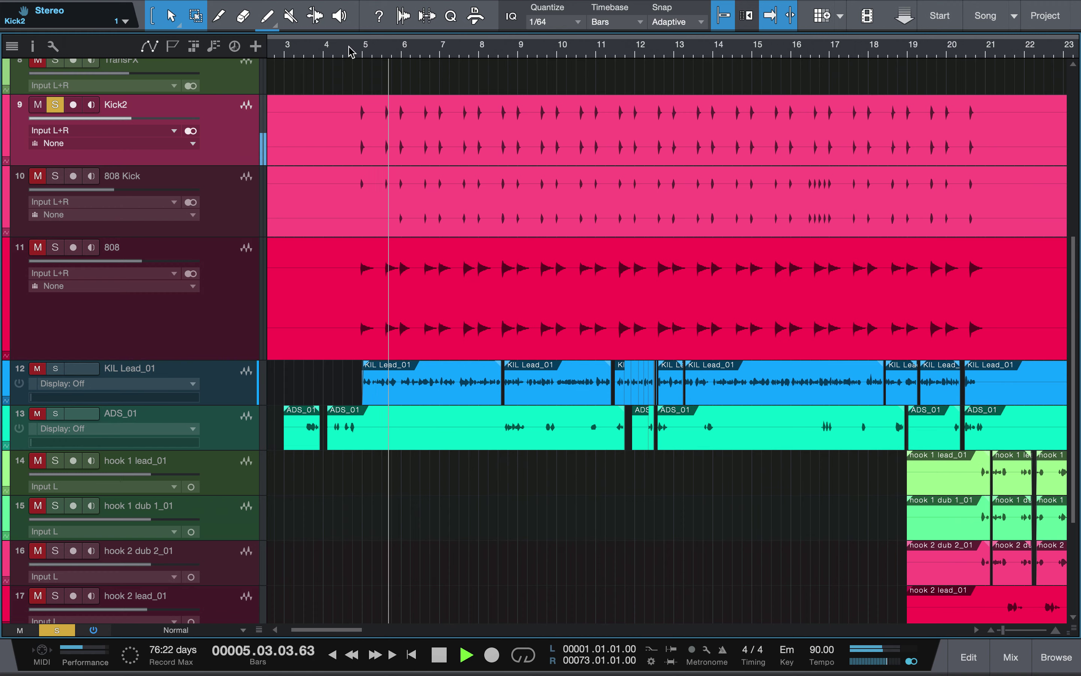
key("space")
left_click(54, 105)
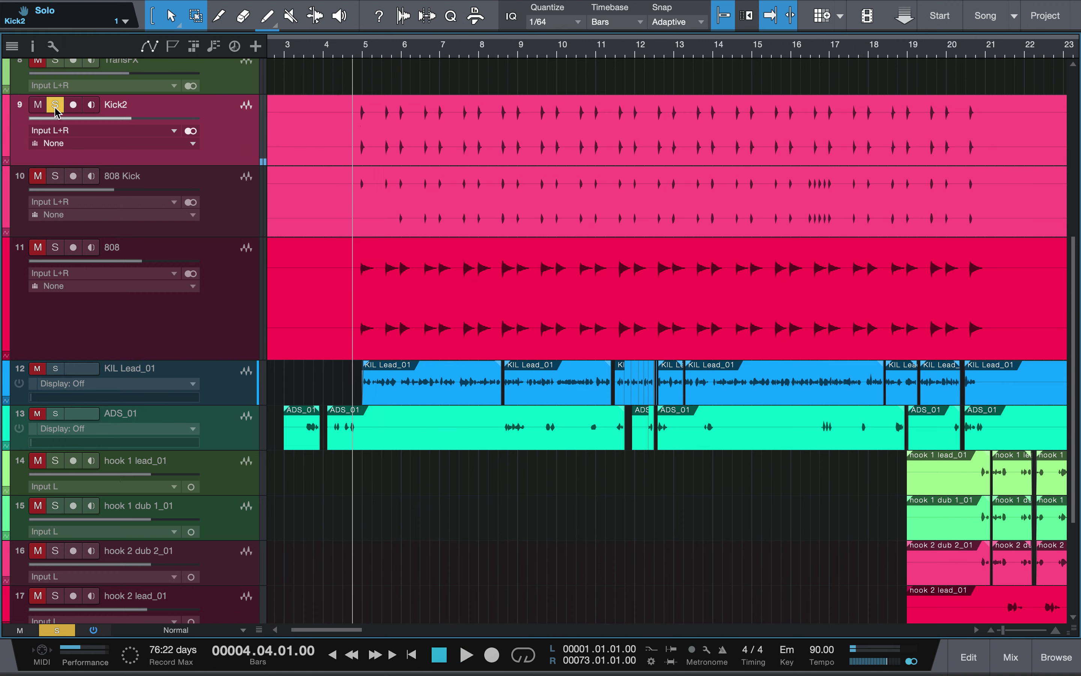
left_click(55, 176)
key("space")
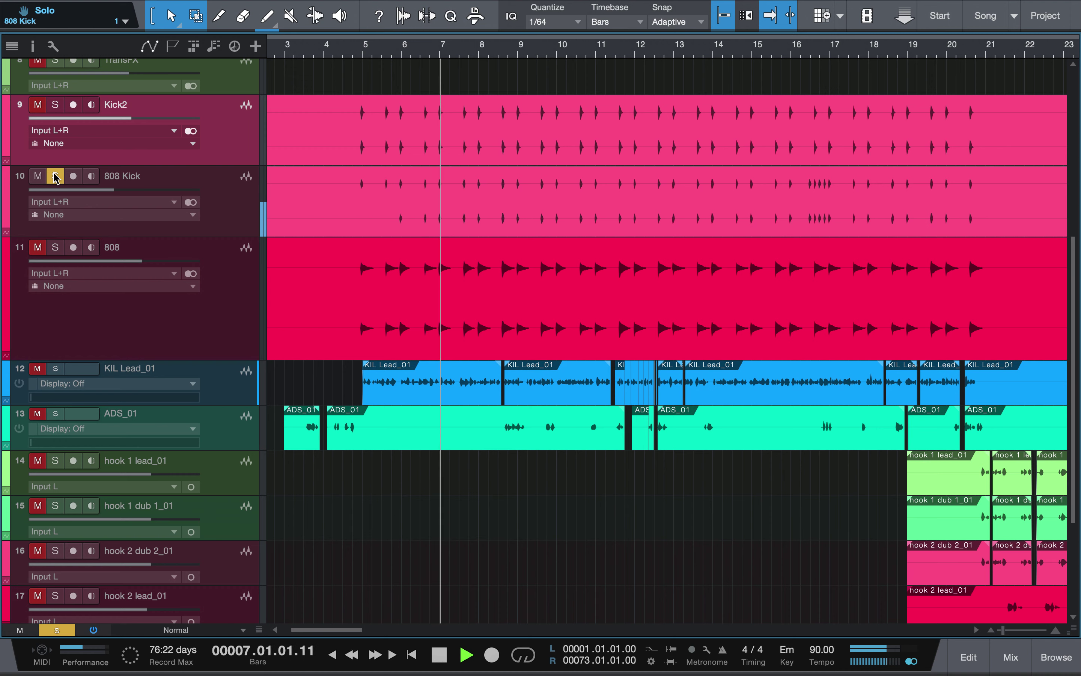
key("space")
left_click(55, 176)
Audition the 808 track soloed, then unsolo it.
left_click(55, 247)
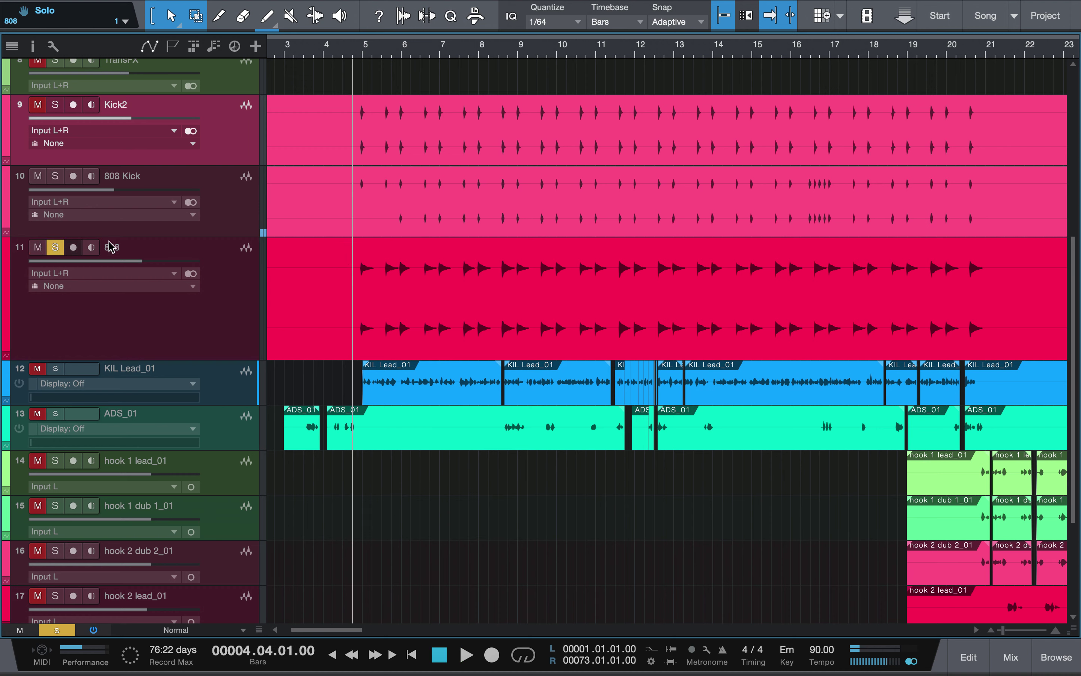
key("space")
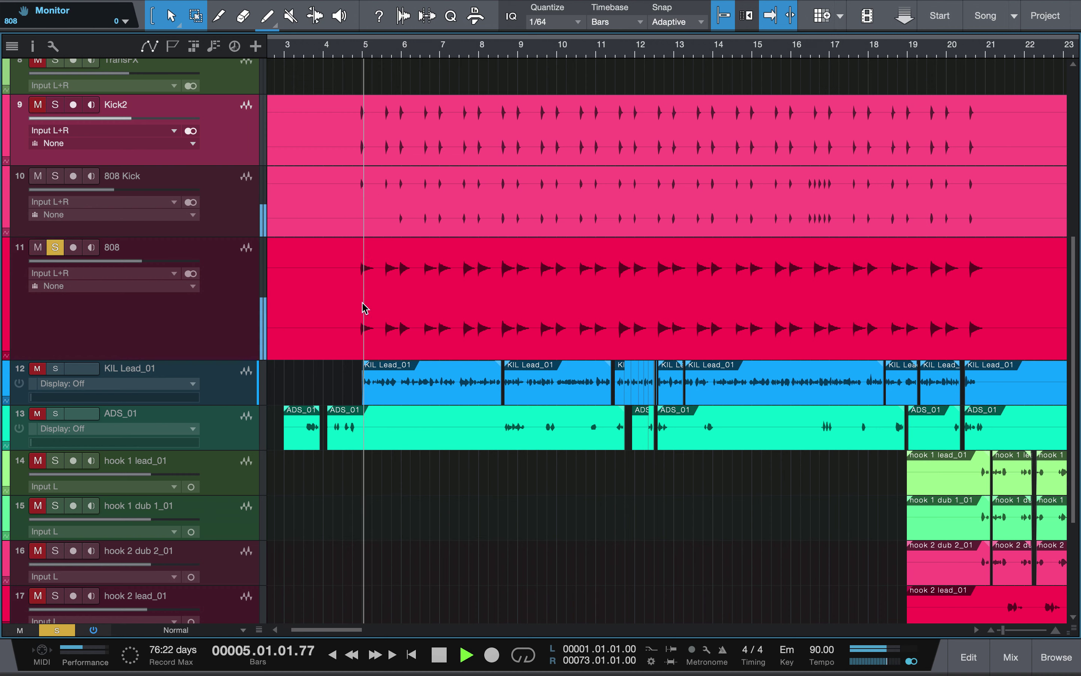
key("space")
left_click(55, 248)
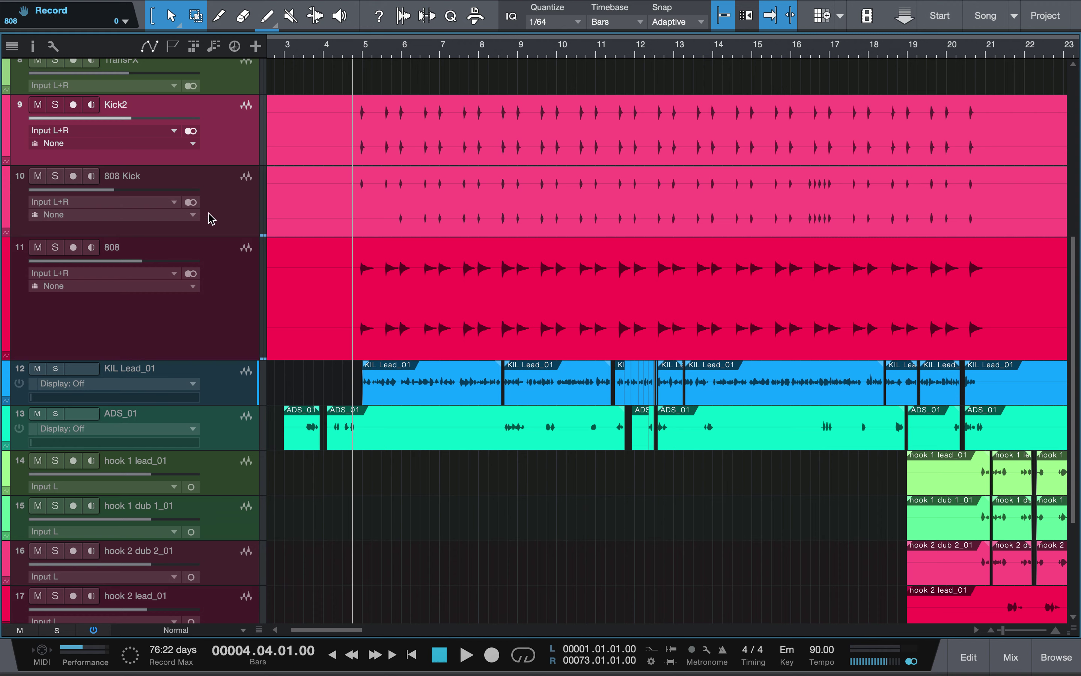
Zoom the timeline in on bars 4–9 to compare 808 Kick and 808 hits.
left_click(223, 201)
left_click(195, 299)
left_click(222, 225)
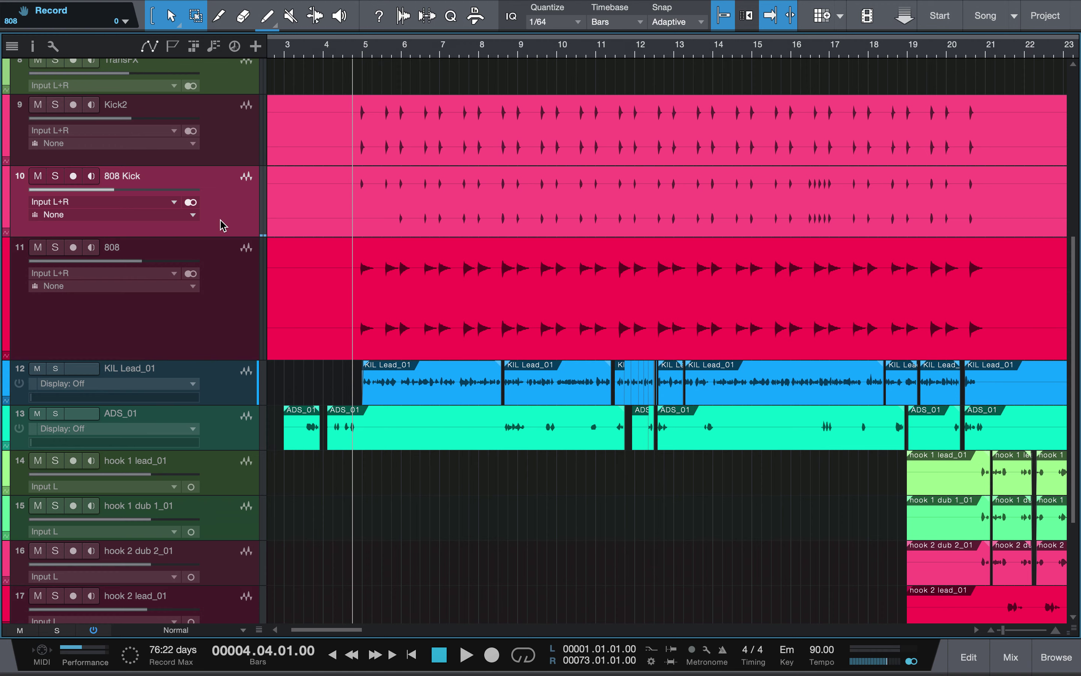
key("e")
key("e")
key("e")
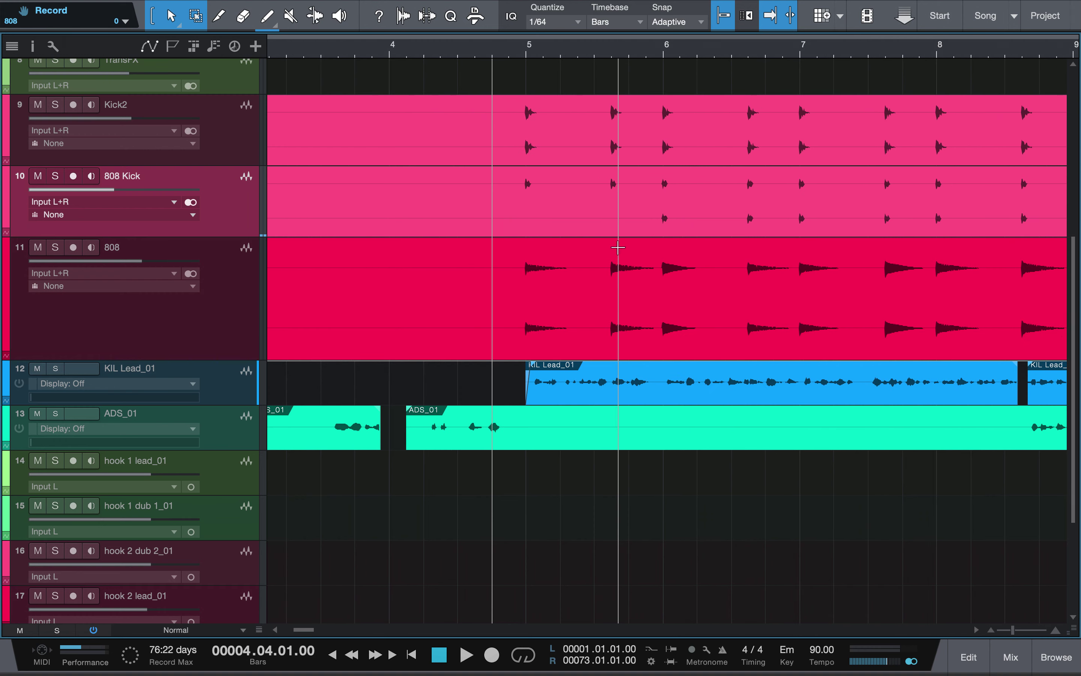
scroll(795, 265, "right", 3)
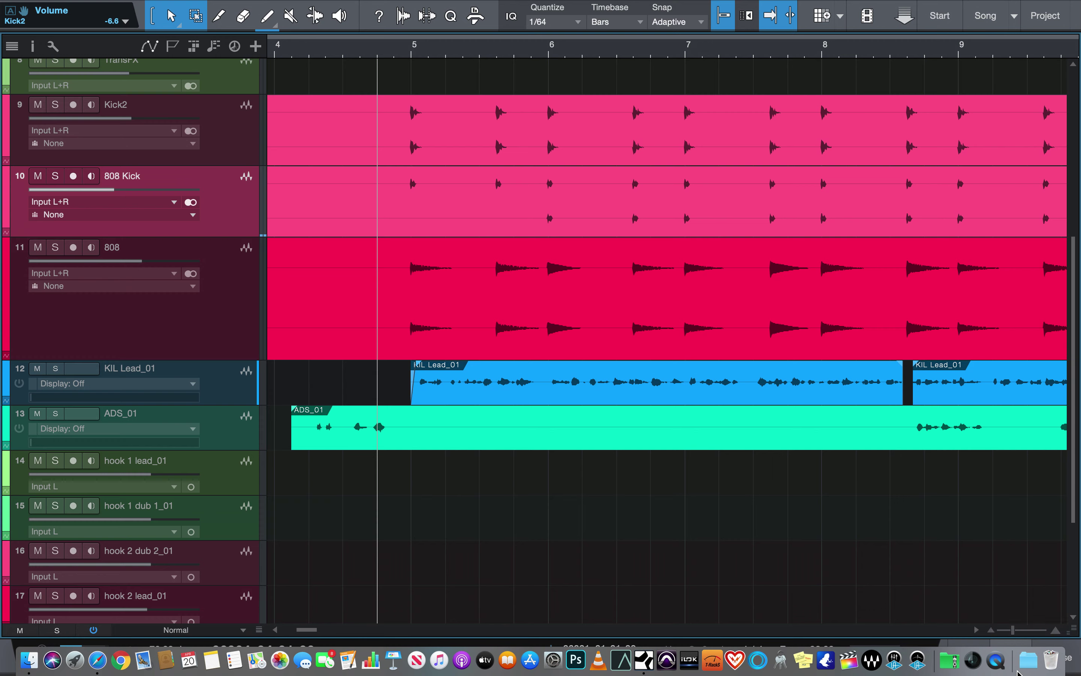
In the mixer console, select the 808 channel and open its F6 Stereo insert.
left_click(1011, 657)
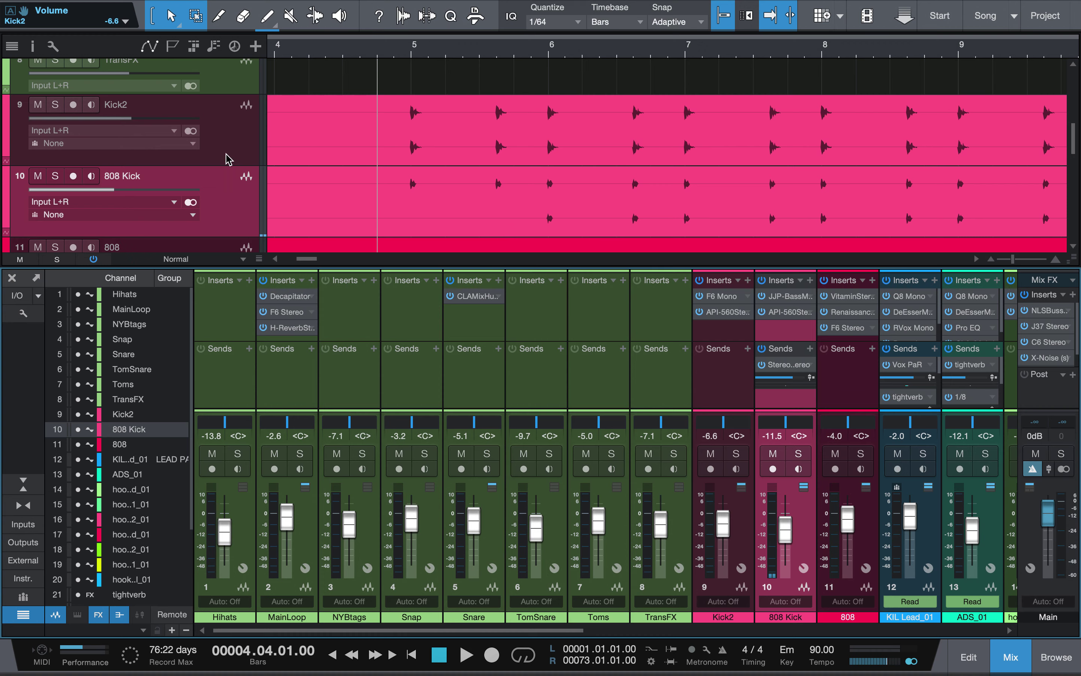
scroll(229, 158, "down", 3)
scroll(228, 157, "down", 2)
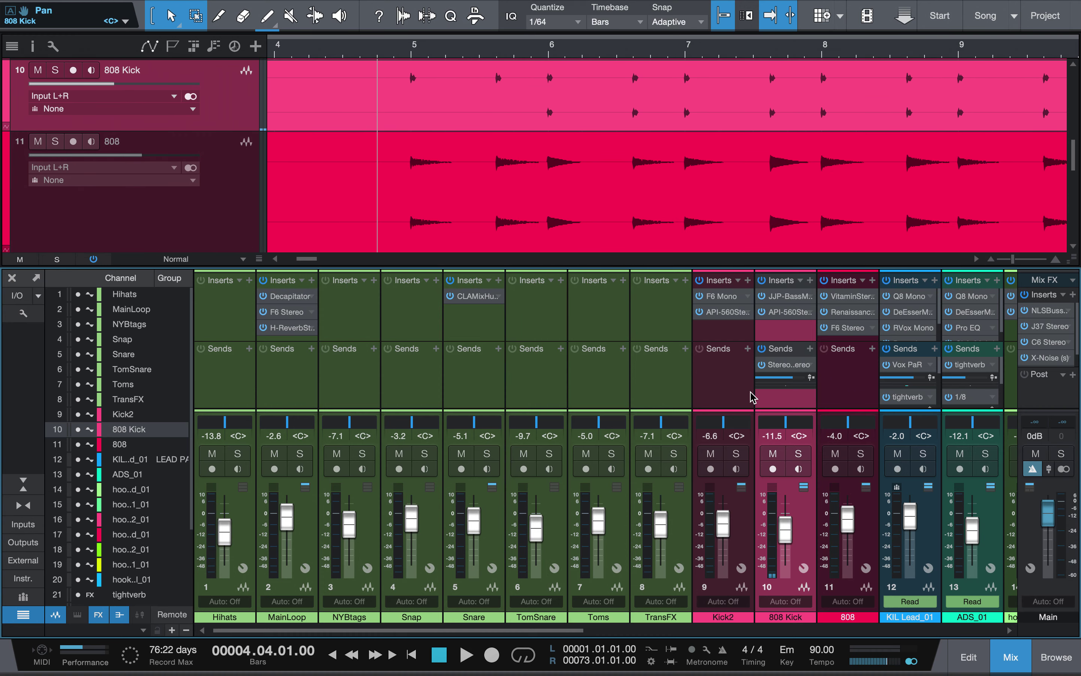
scroll(752, 389, "right", 5)
scroll(751, 394, "right", 1)
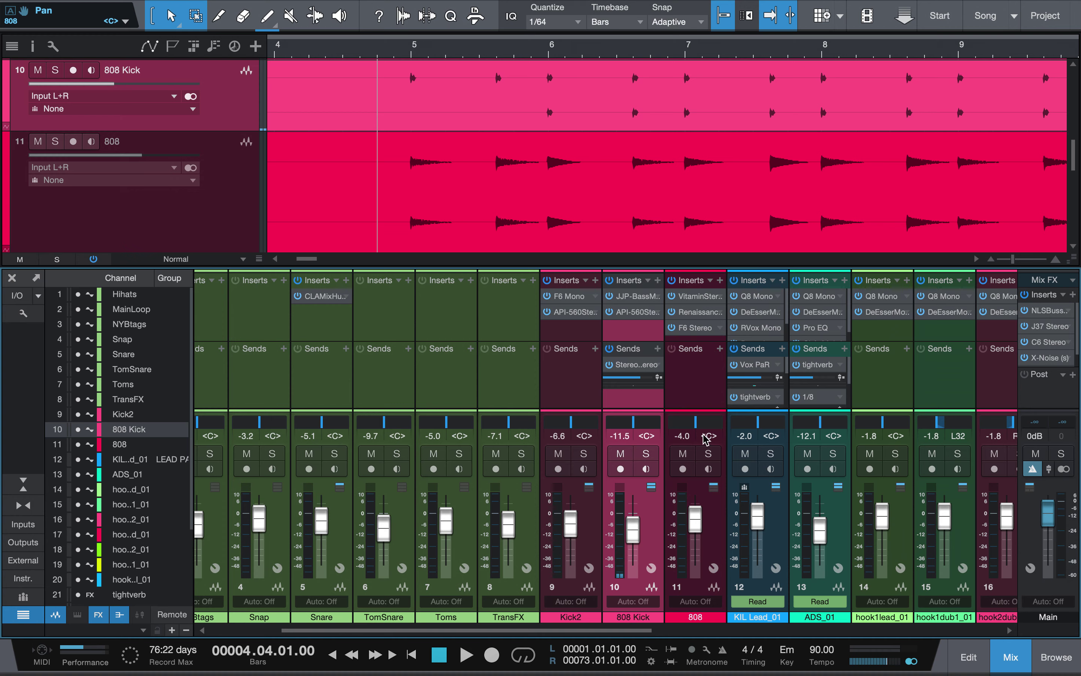
left_click(705, 371)
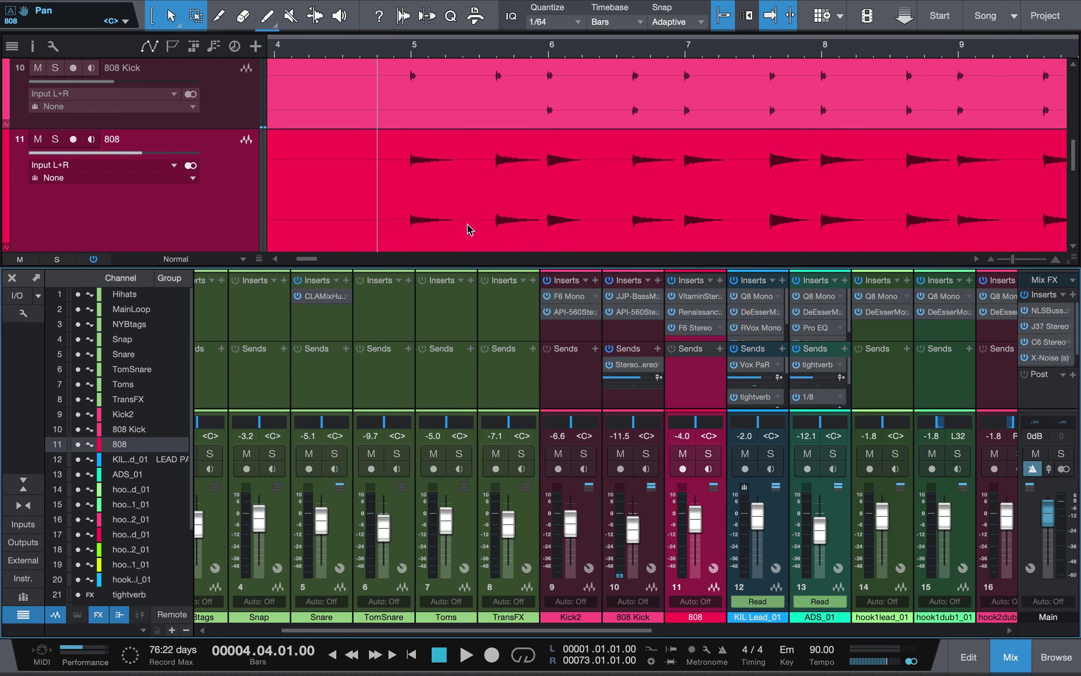
left_click(696, 330)
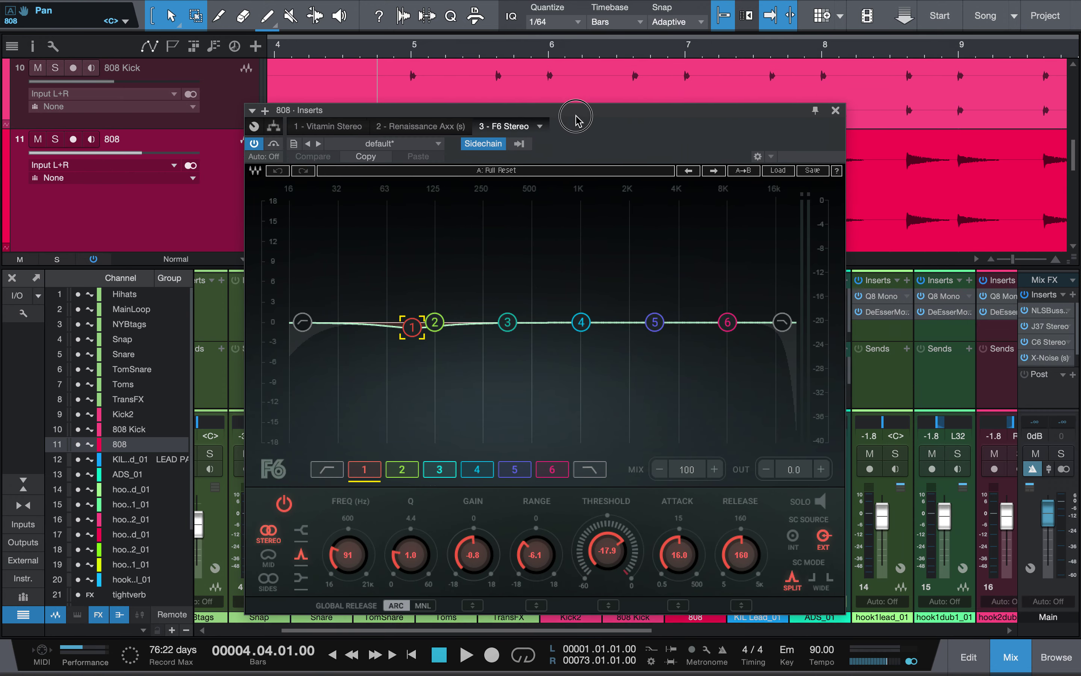
Move the F6 EQ window aside and play the 808 through it.
left_click_drag(576, 117, 531, 263)
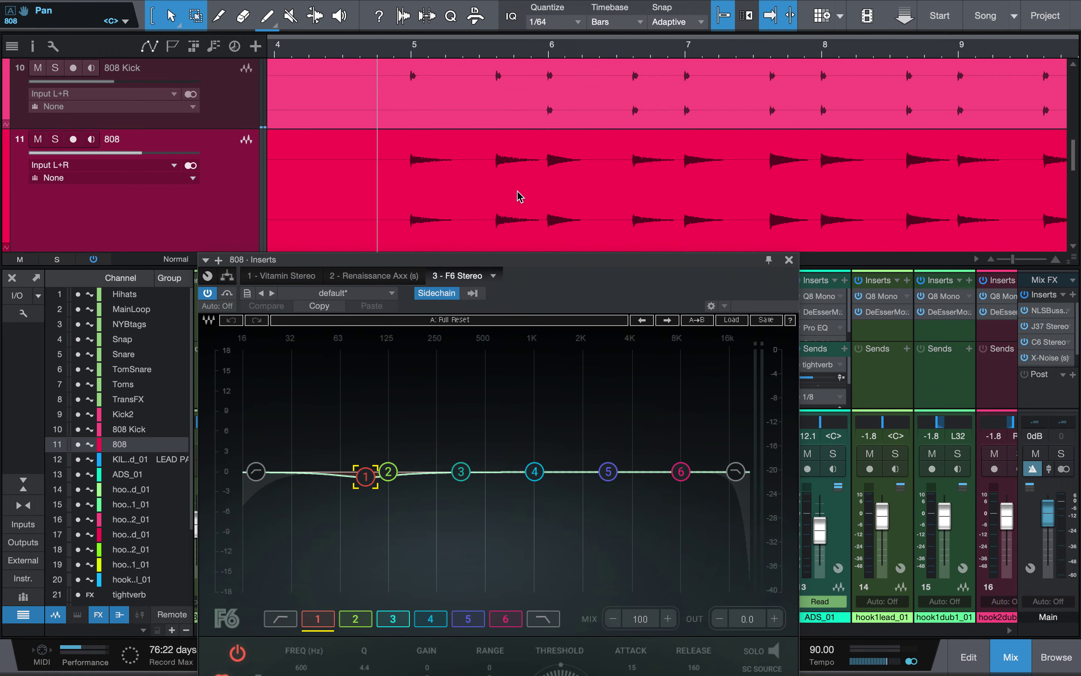
scroll(519, 186, "down", 3)
scroll(519, 186, "up", 3)
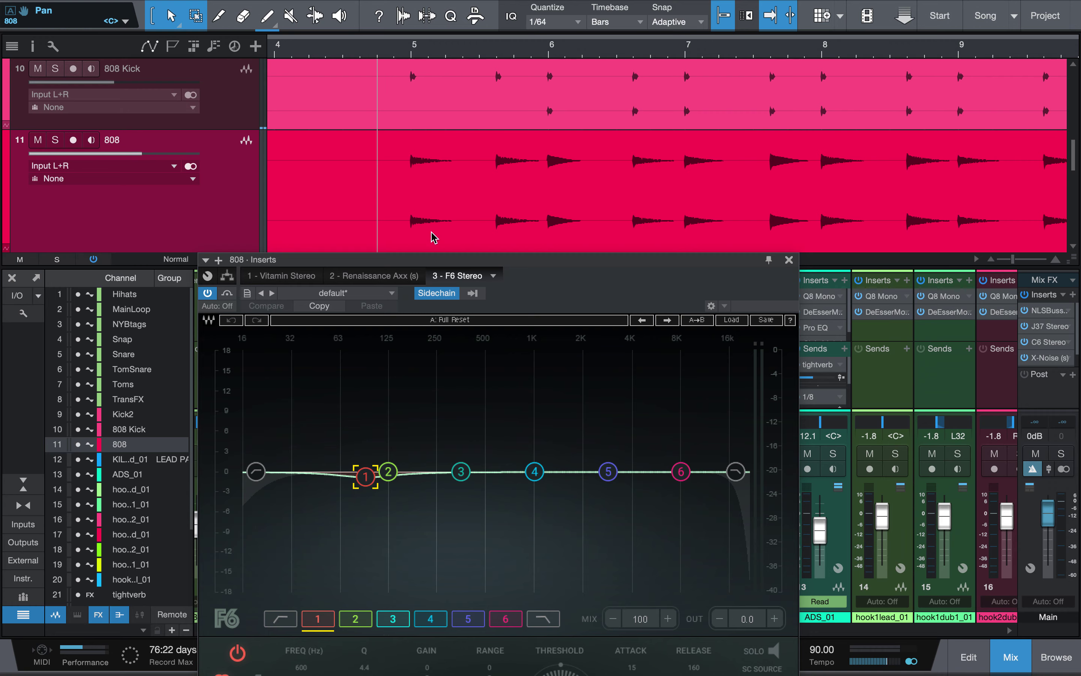
left_click_drag(459, 264, 784, 68)
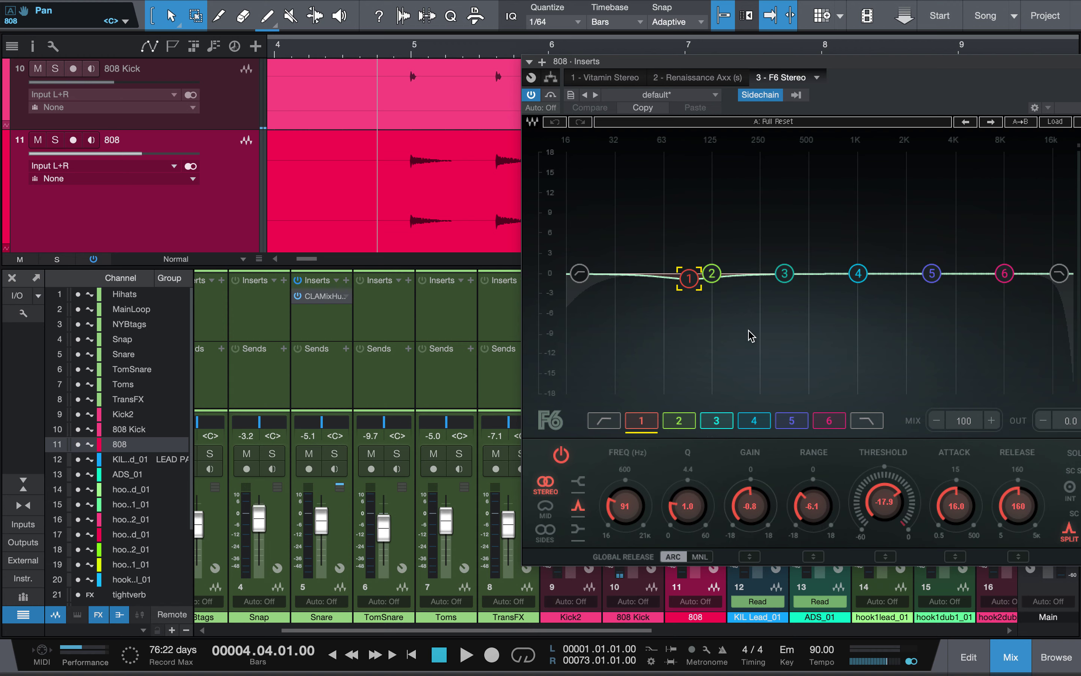
key("space")
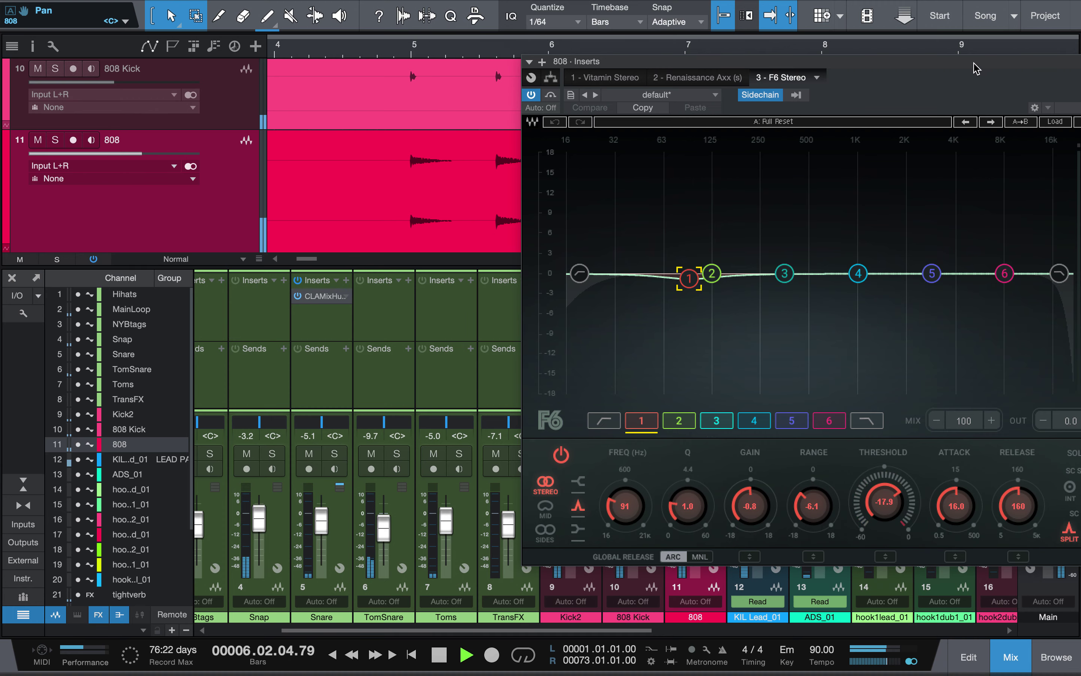
left_click_drag(961, 68, 749, 97)
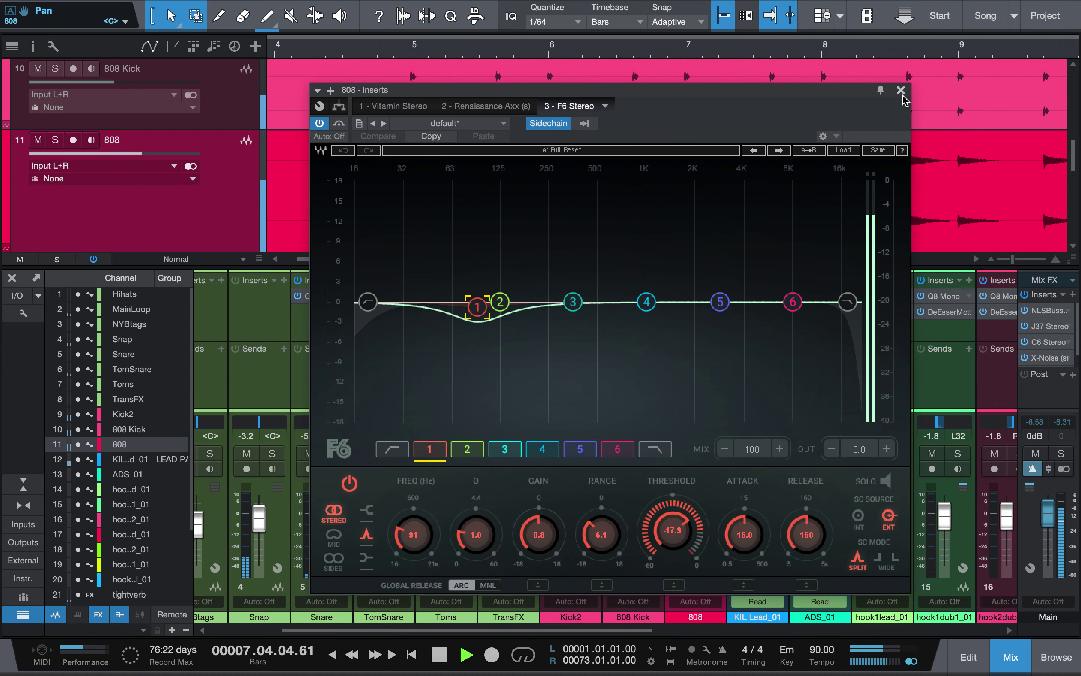
key("space")
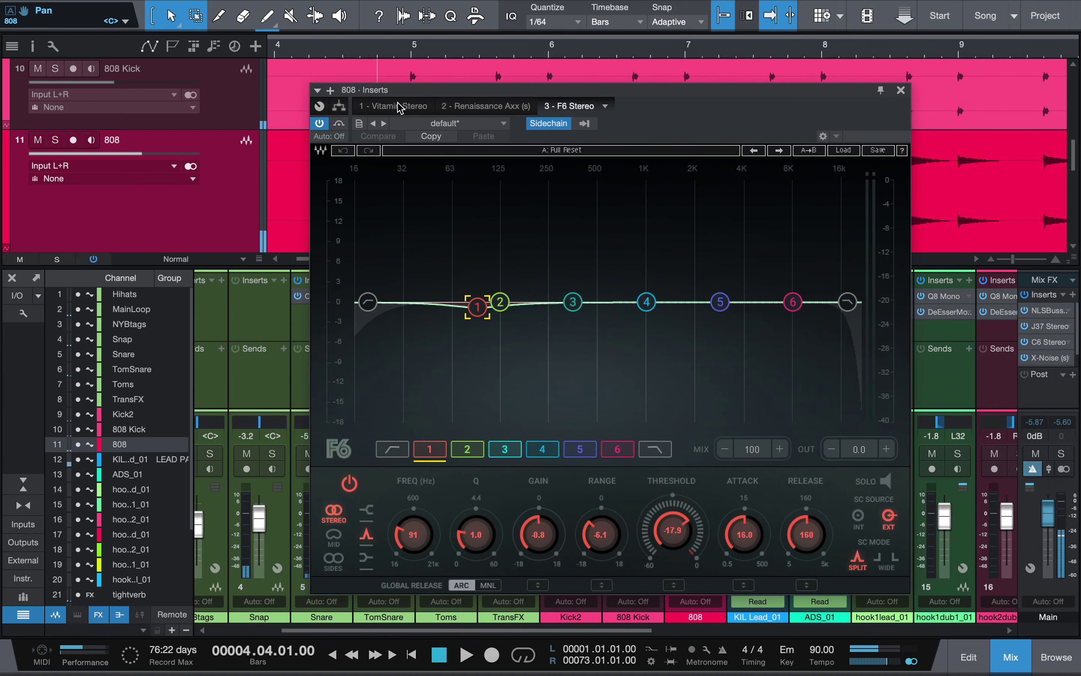
key("space")
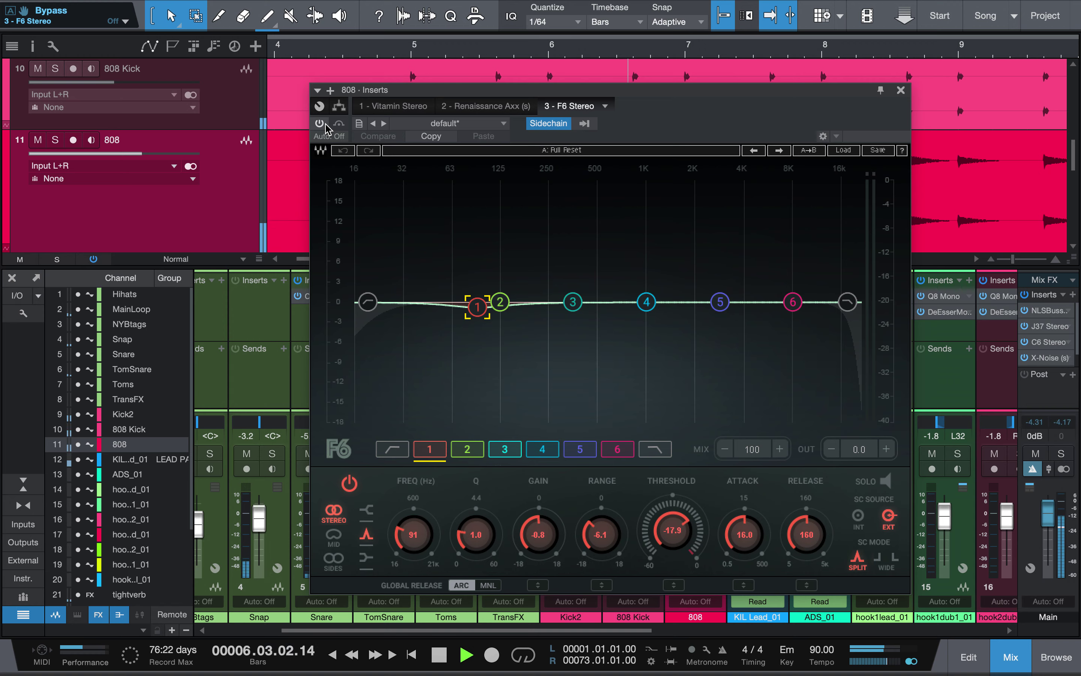
key("space")
Bypass the F6 EQ during playback, switch it back on, and close its window.
left_click(324, 126)
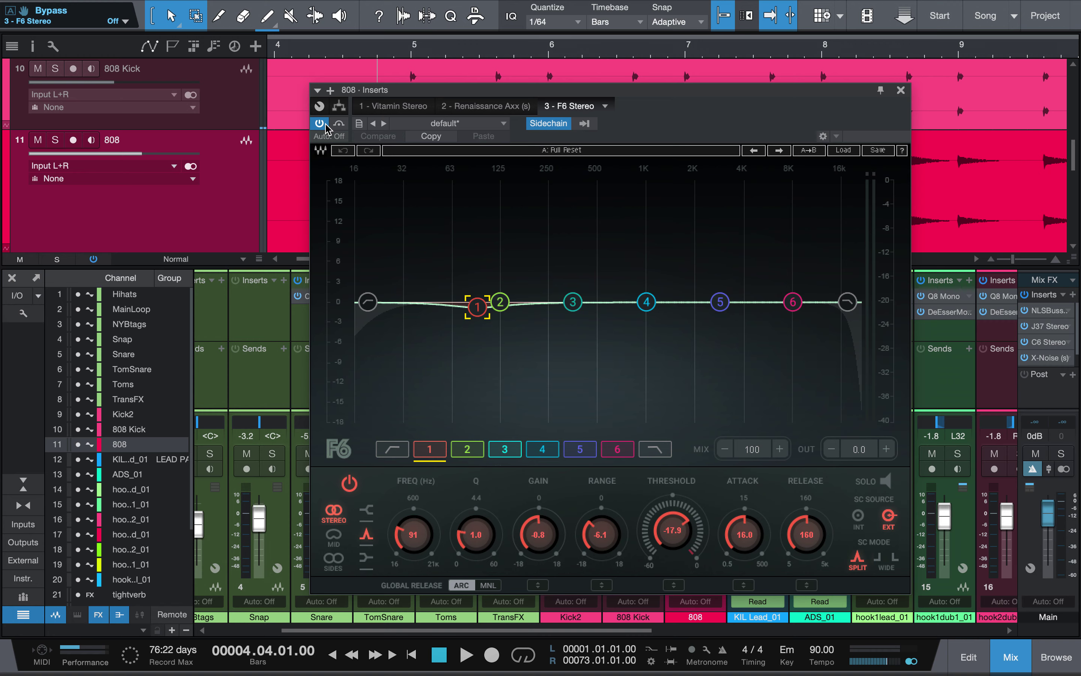
key("space")
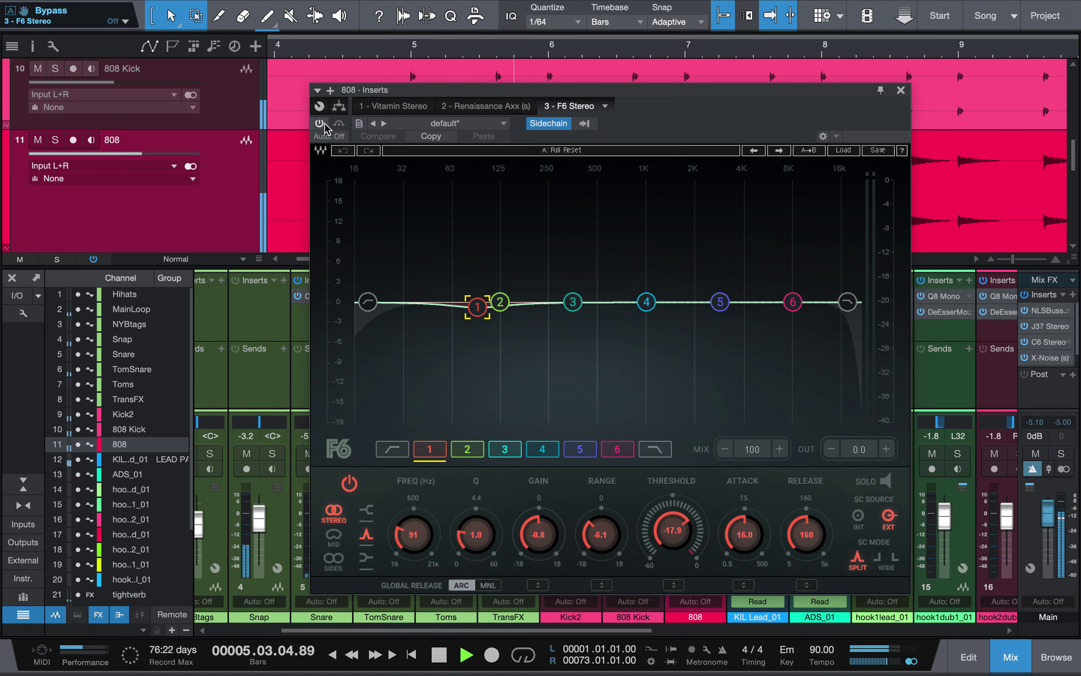
key("space")
left_click(325, 128)
key("space")
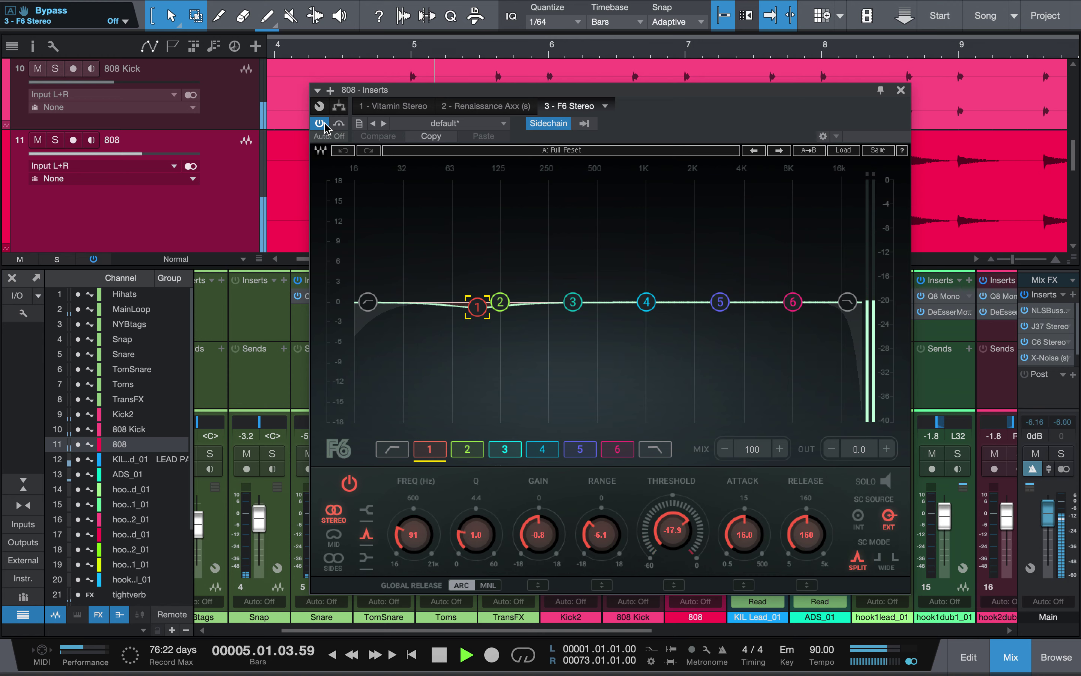
key("space")
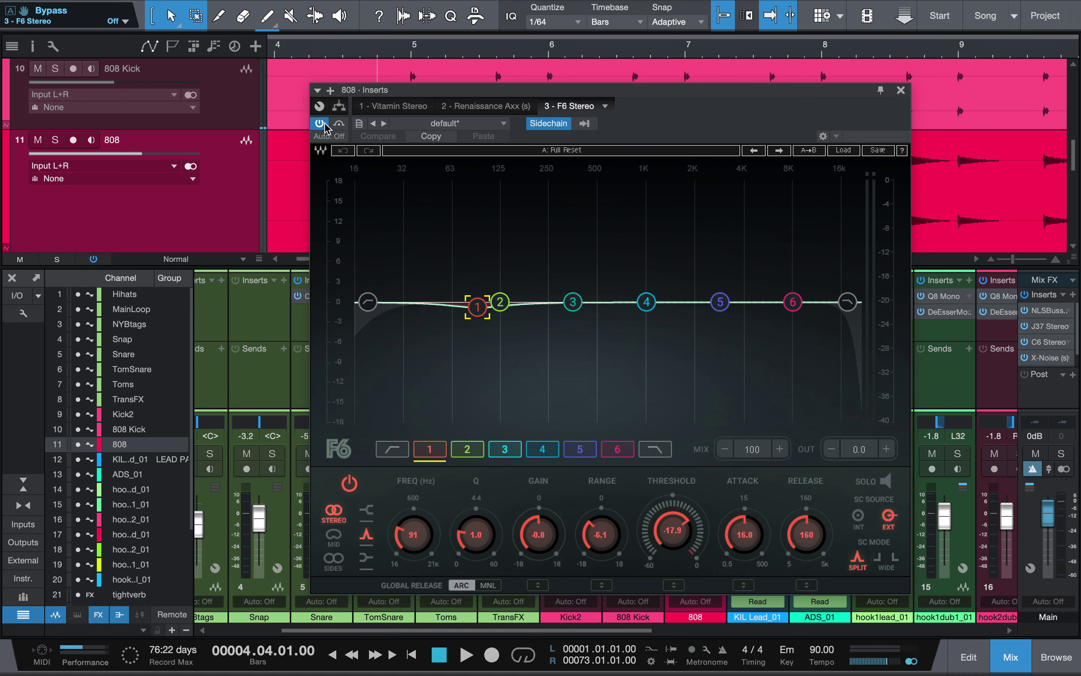
left_click(900, 90)
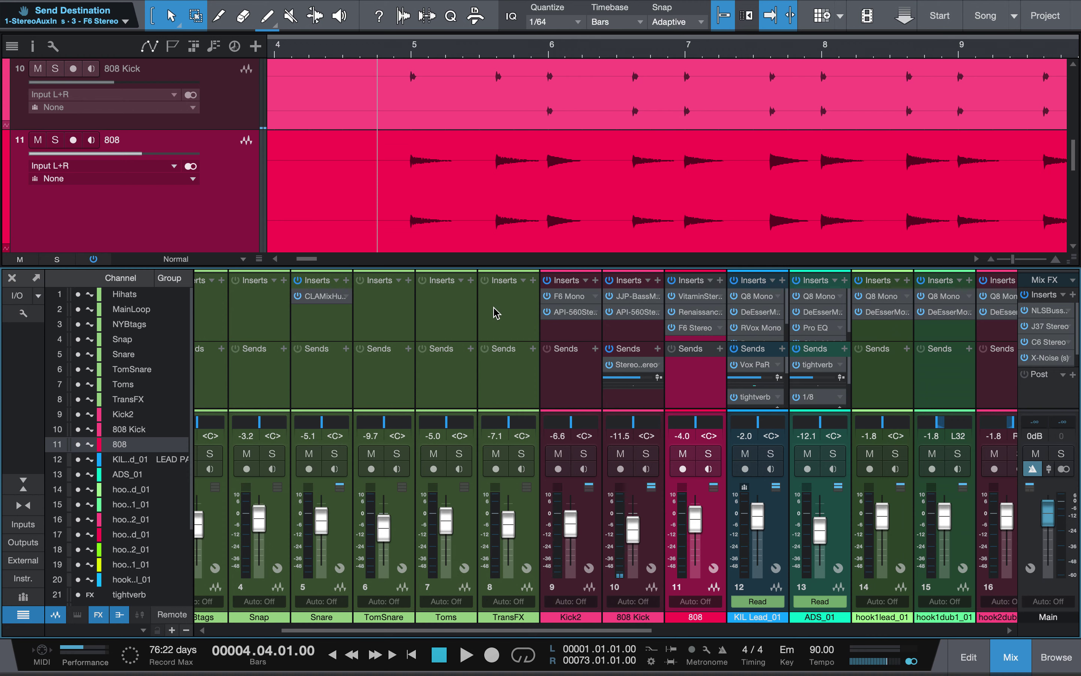
Remove the F6 Stereo insert from the 808 channel.
scroll(495, 312, "right", 2)
scroll(495, 312, "right", 2)
right_click(670, 333)
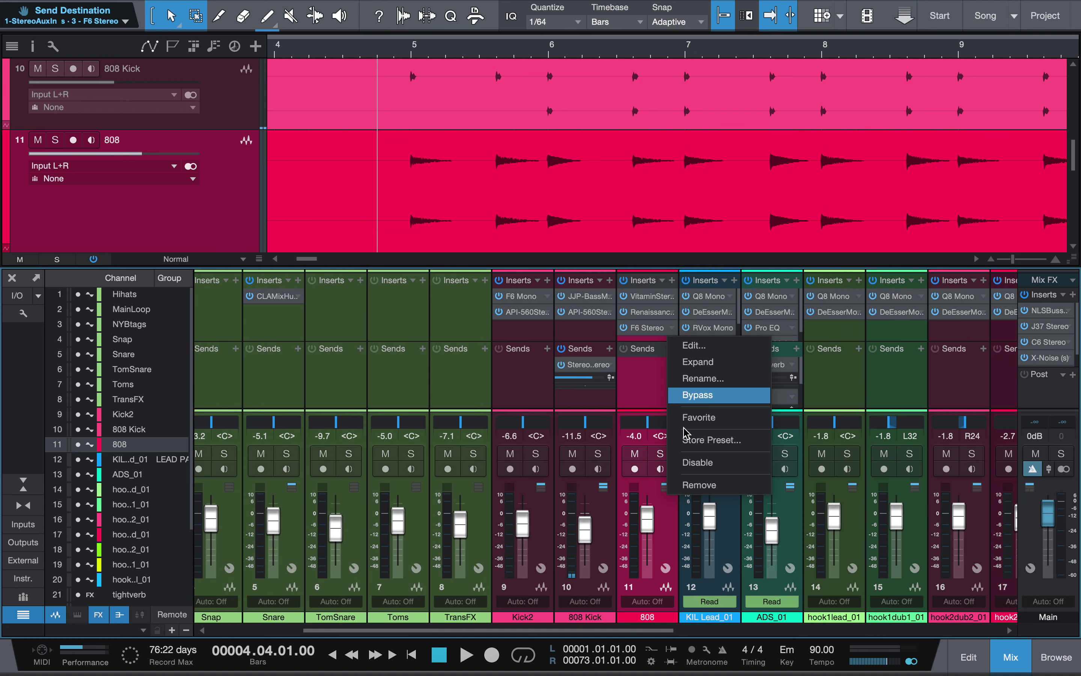
left_click(691, 492)
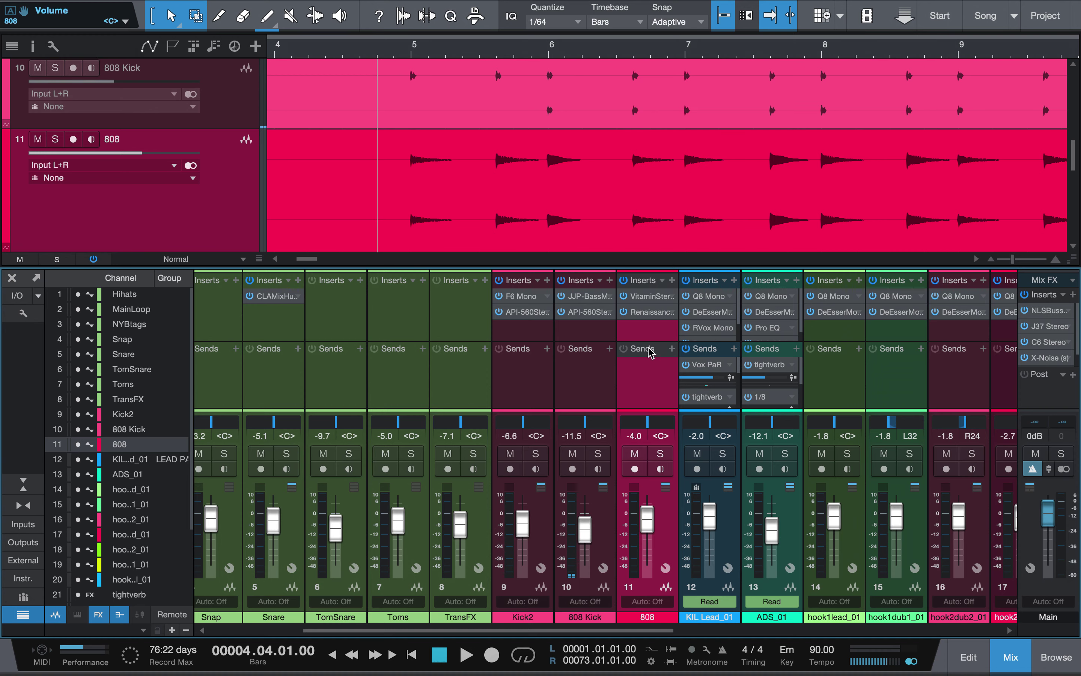
Add an F6-RTA Stereo insert to the 808 channel by searching 'f6'.
left_click_drag(656, 270, 672, 254)
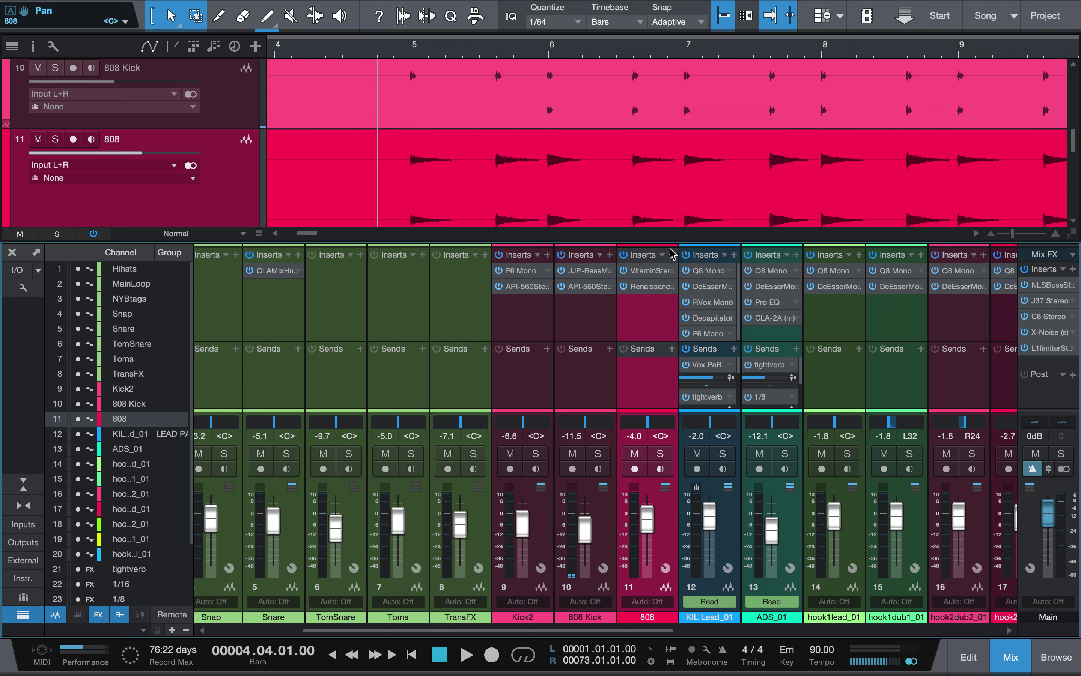
left_click(672, 255)
type("f6")
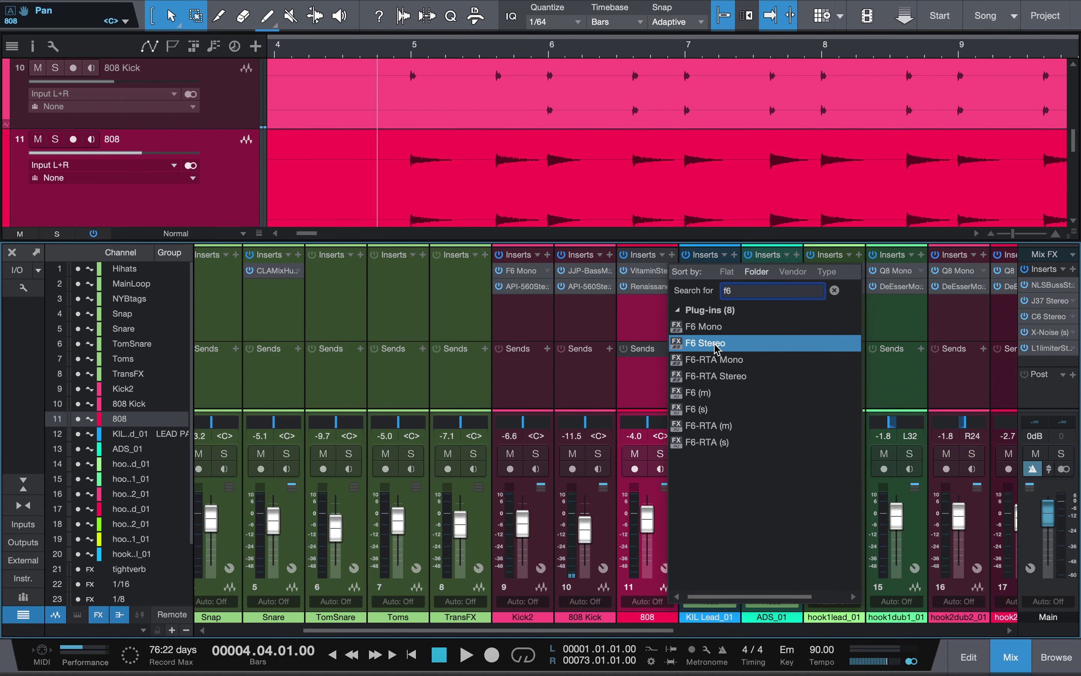
key("Escape")
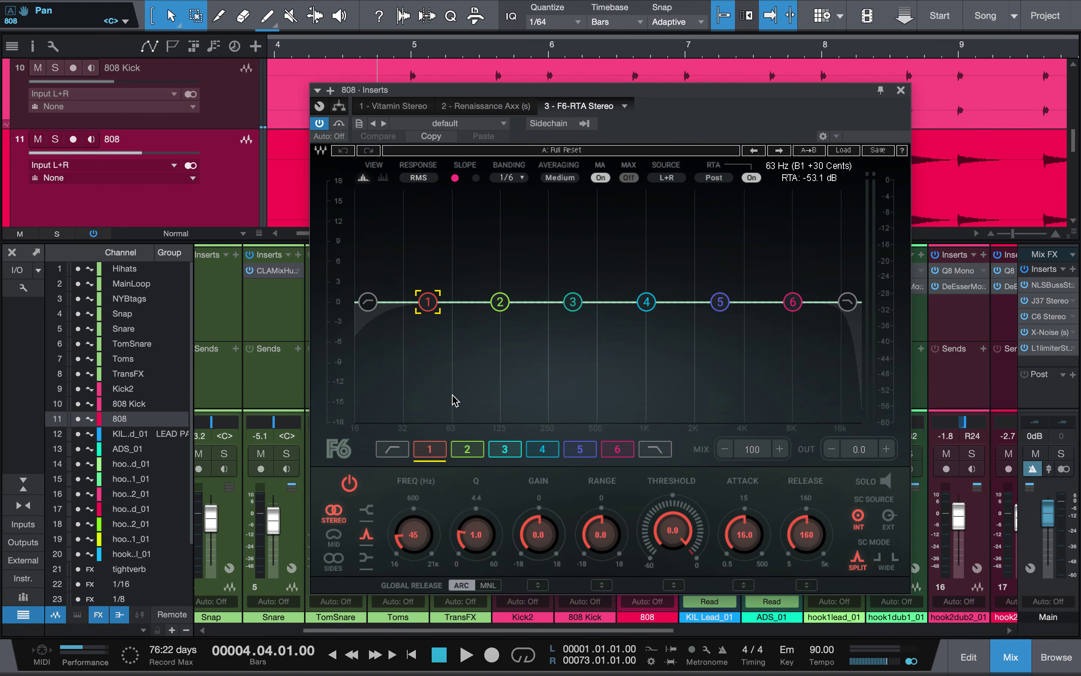
Solo the 808 and, during playback, raise F6-RTA band 1 to 54 Hz.
key("space")
left_click_drag(688, 92, 651, 164)
left_click_drag(581, 163, 744, 123)
key("s")
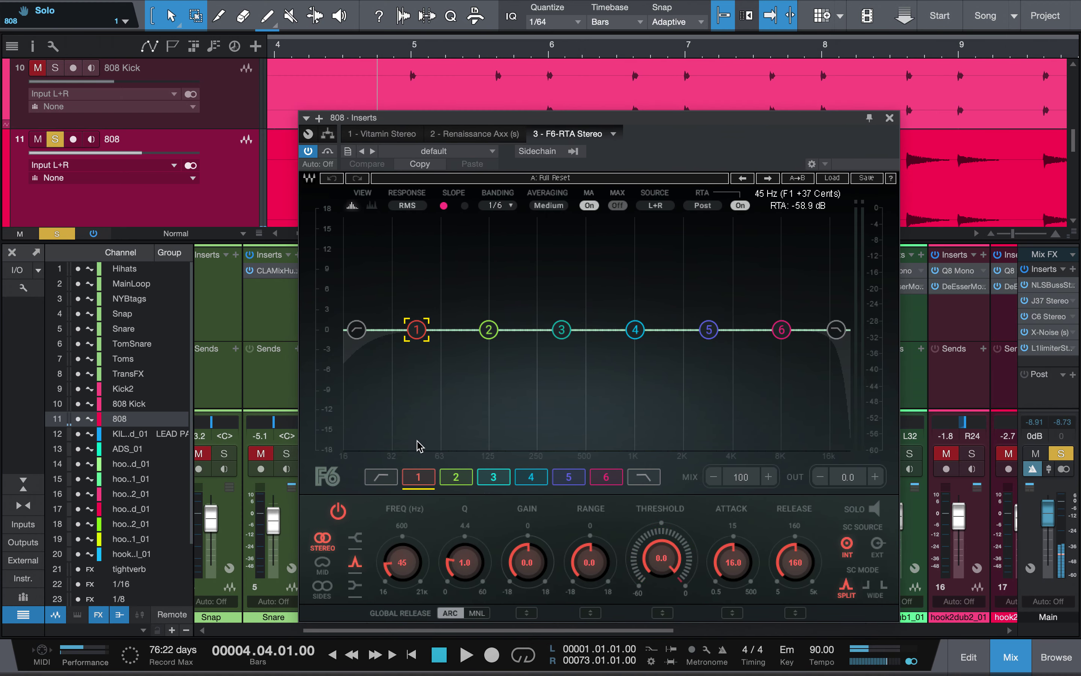
key("space")
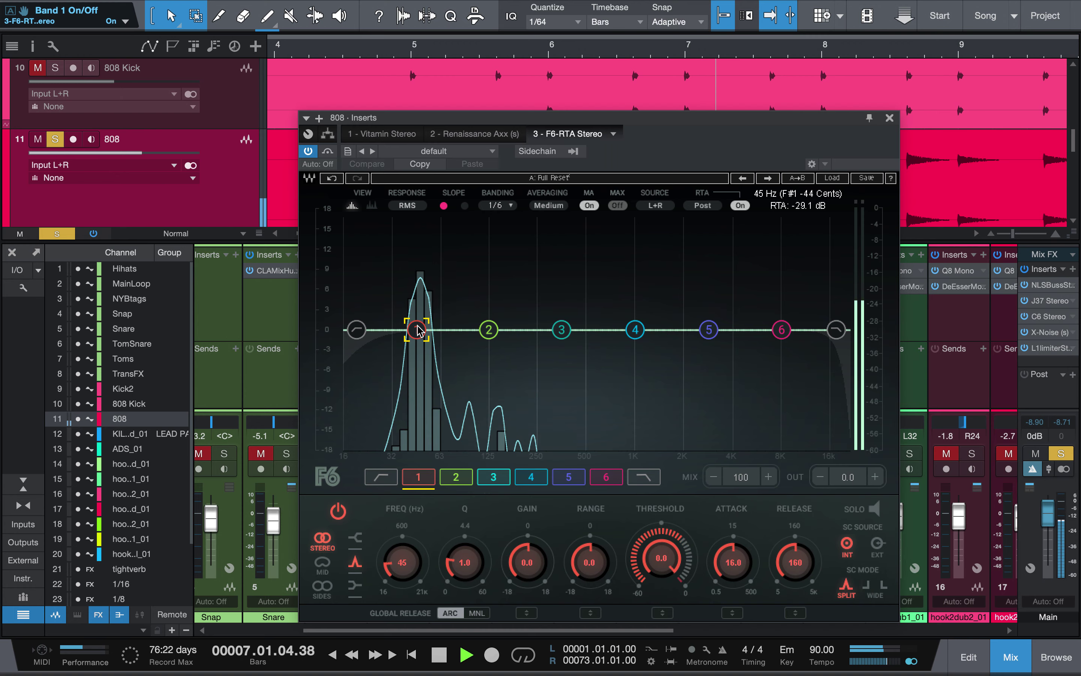
left_click_drag(417, 330, 430, 329)
key("space")
Copy the 808's F6-RTA insert onto the 808 Kick channel.
key("super+w")
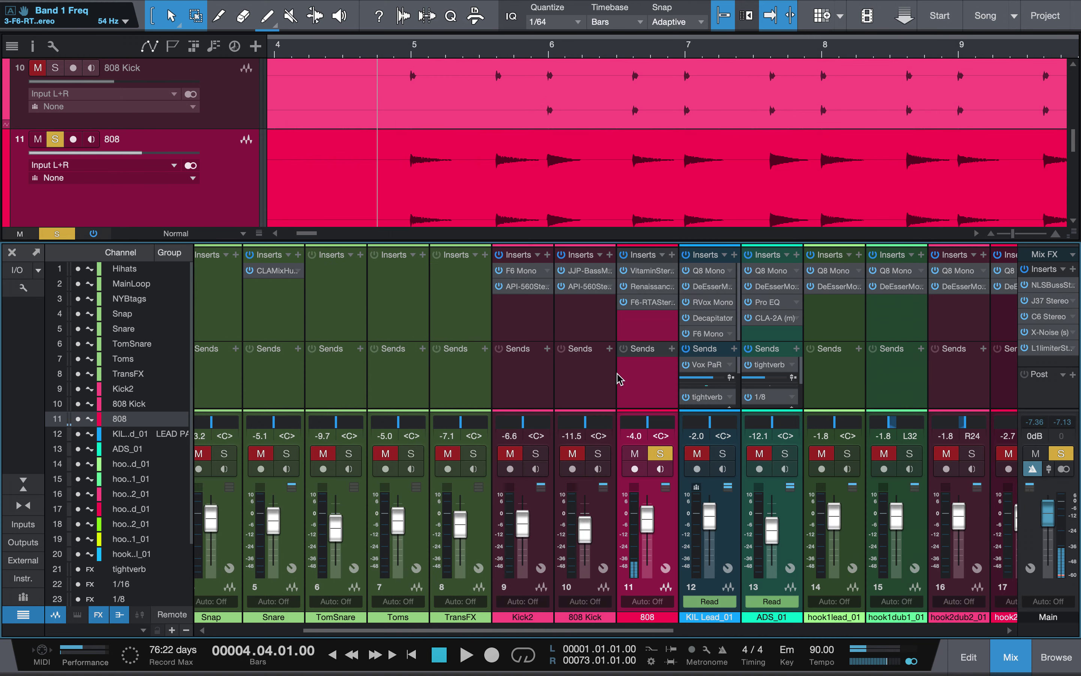
left_click_drag(642, 305, 599, 310)
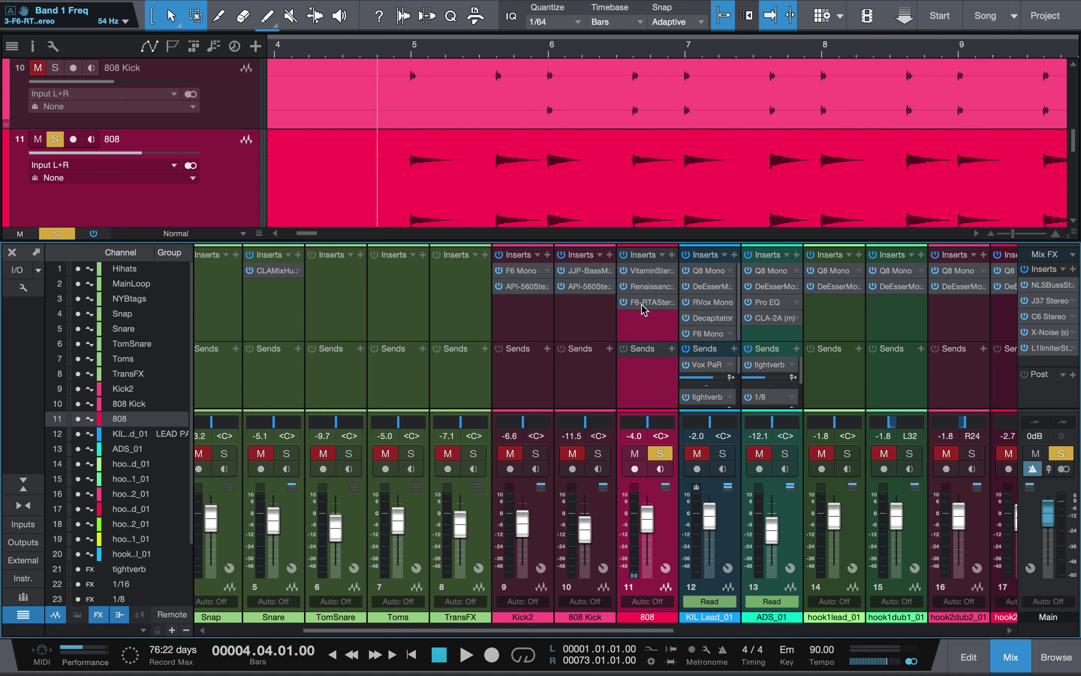
key("super+w")
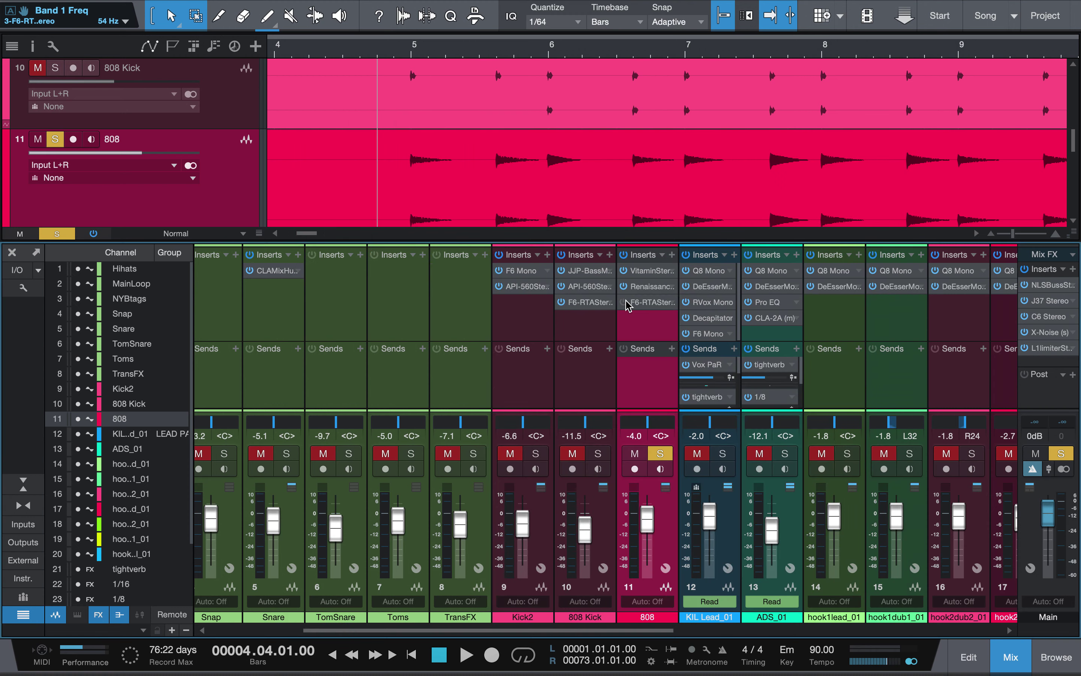
Open the 808 Kick's copied F6-RTA and watch the kick's spectrum during playback.
left_click(591, 302)
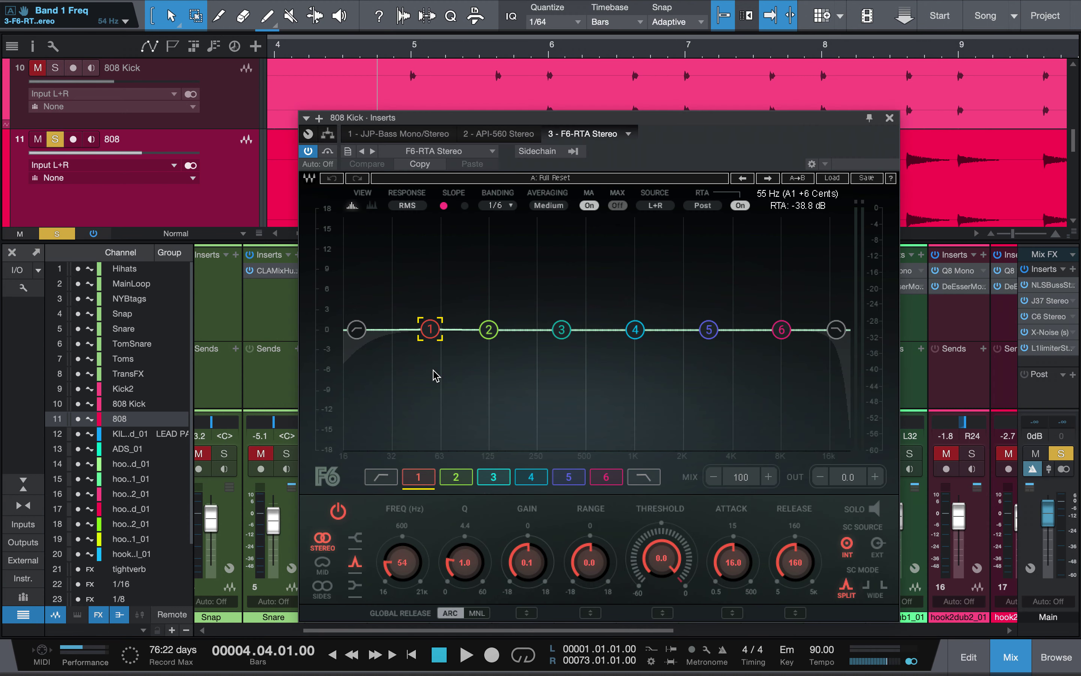
key("space")
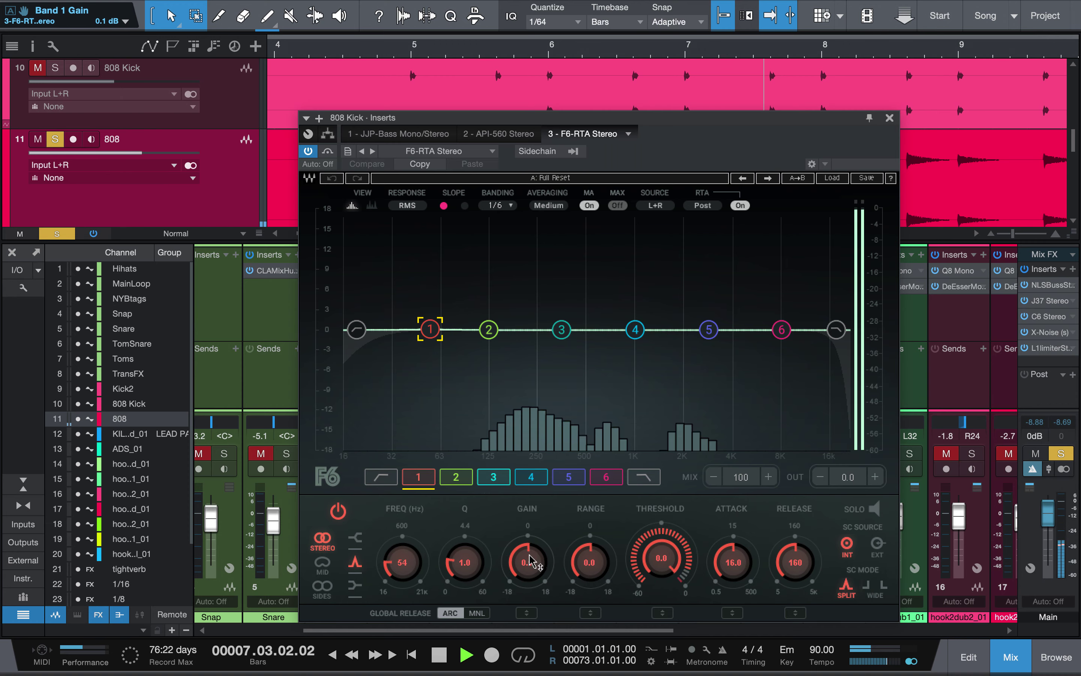
left_click(890, 118)
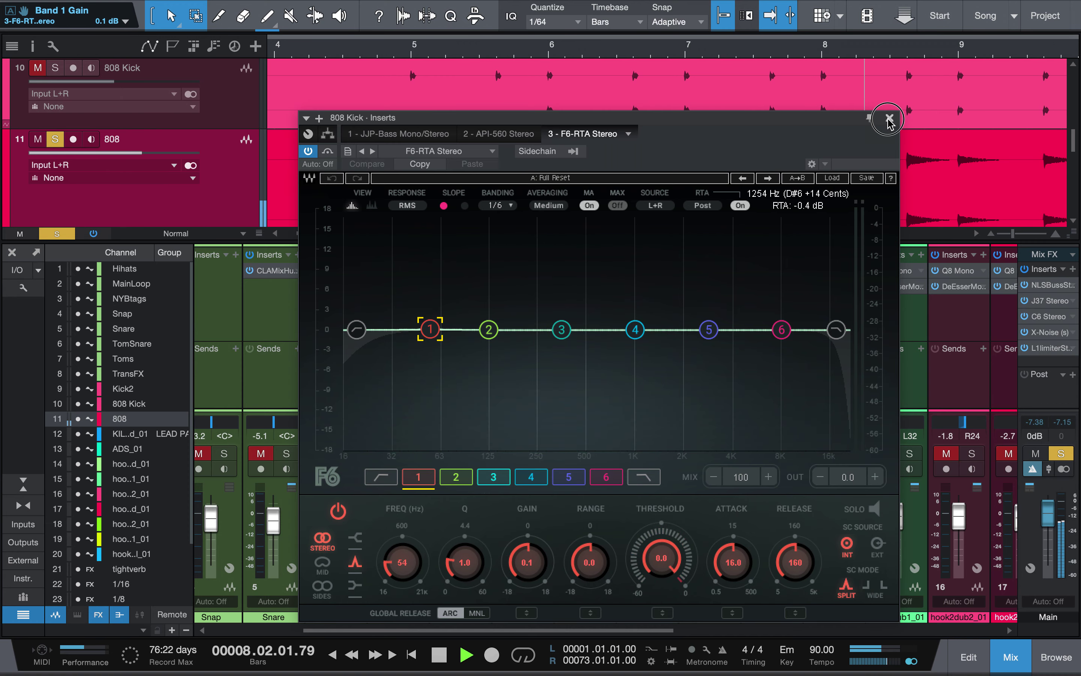
key("space")
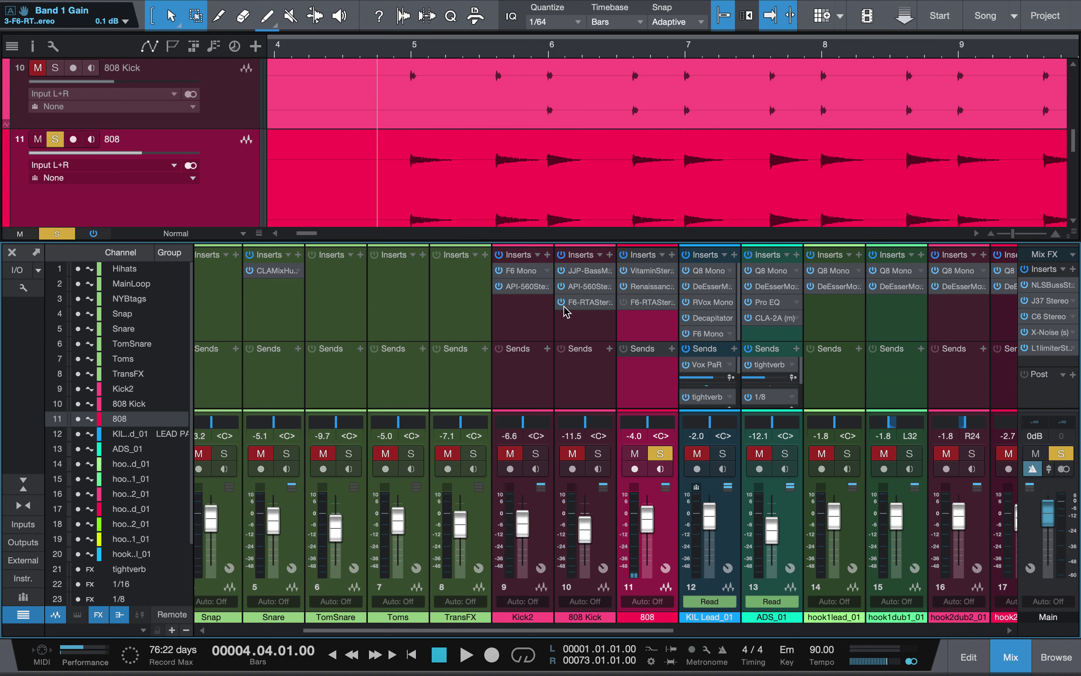
Remove the F6-RTA from the 808 Kick and open the 808's F6-RTA editor.
left_click(610, 308)
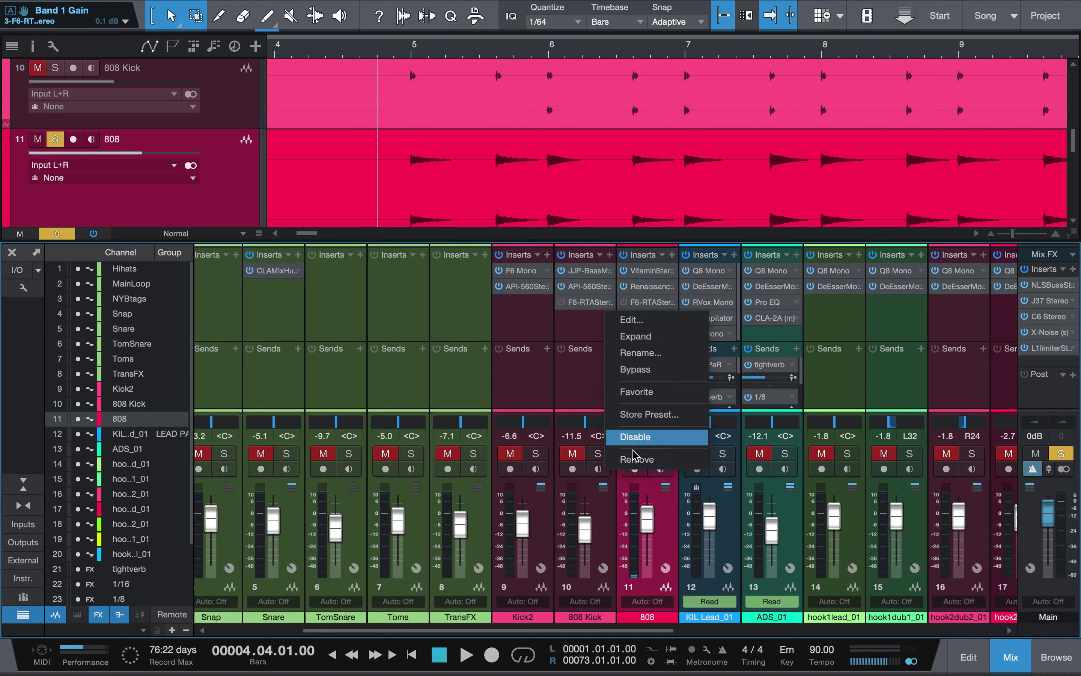
left_click(626, 459)
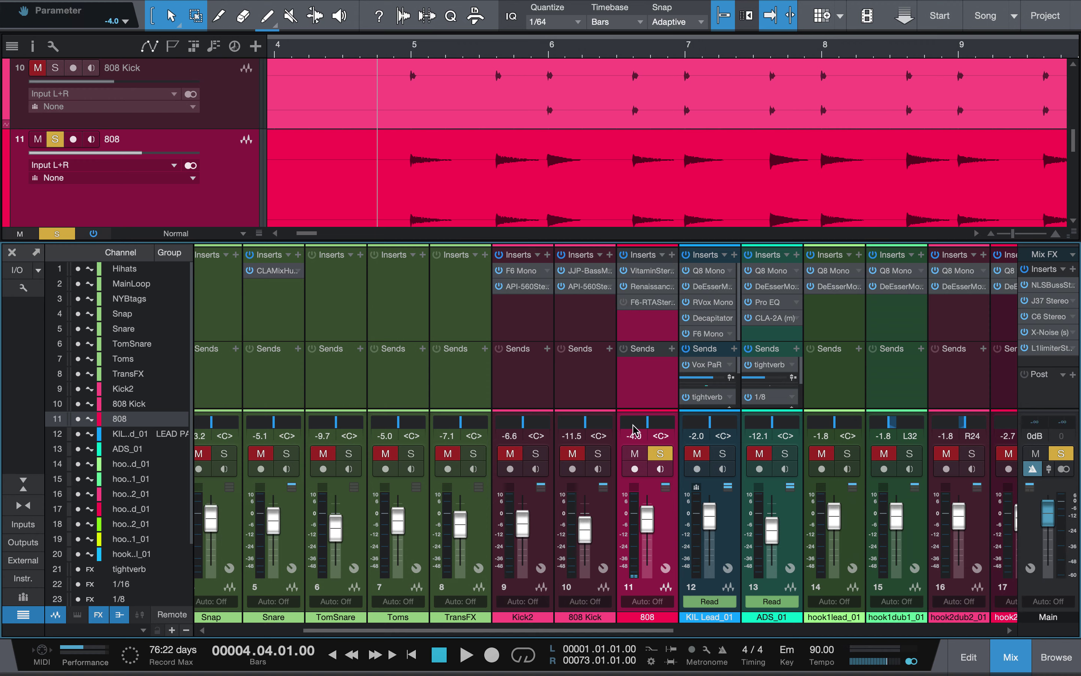
double_click(641, 305)
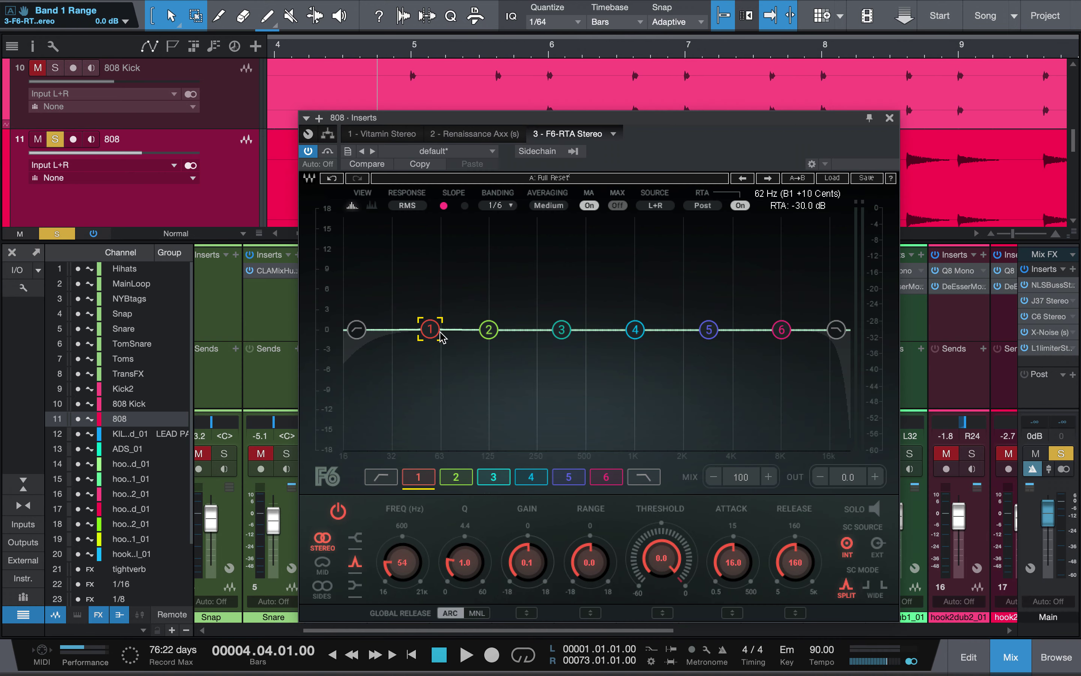
Enable the 808 F6-RTA's sidechain with 808 Kick as the source.
left_click(538, 155)
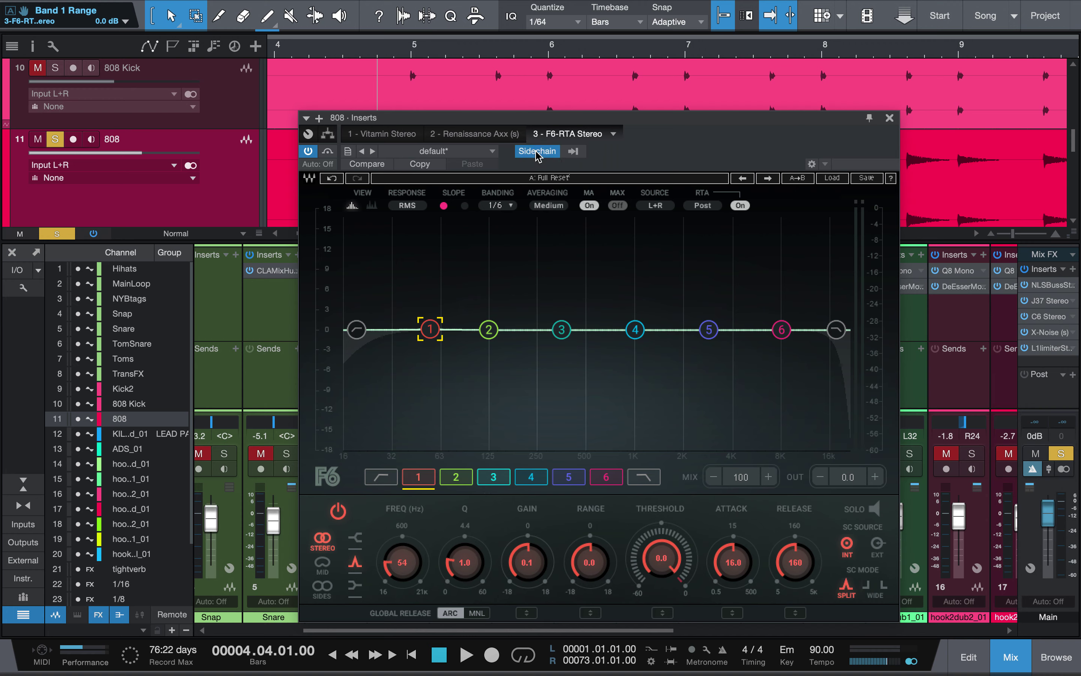
left_click(571, 152)
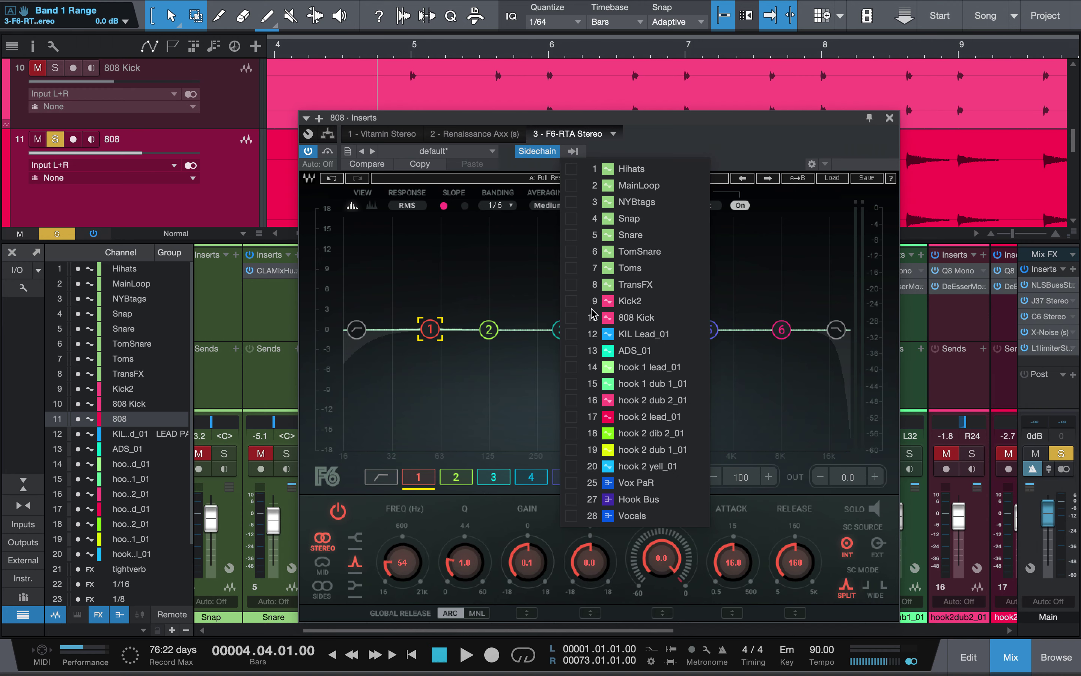
left_click(675, 155)
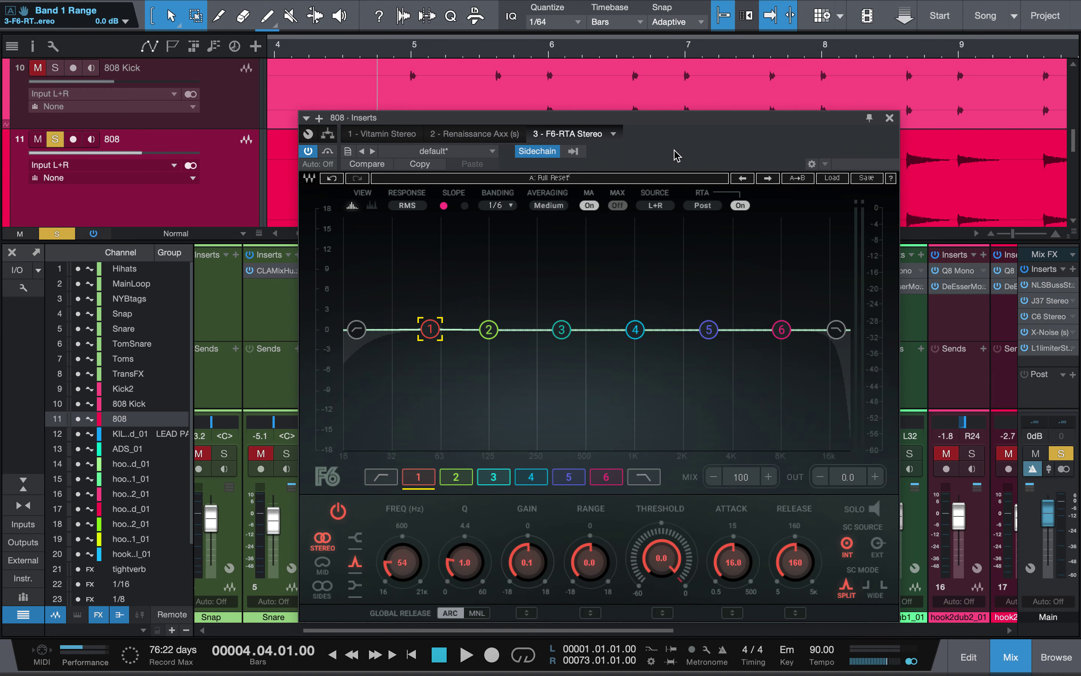
left_click(890, 119)
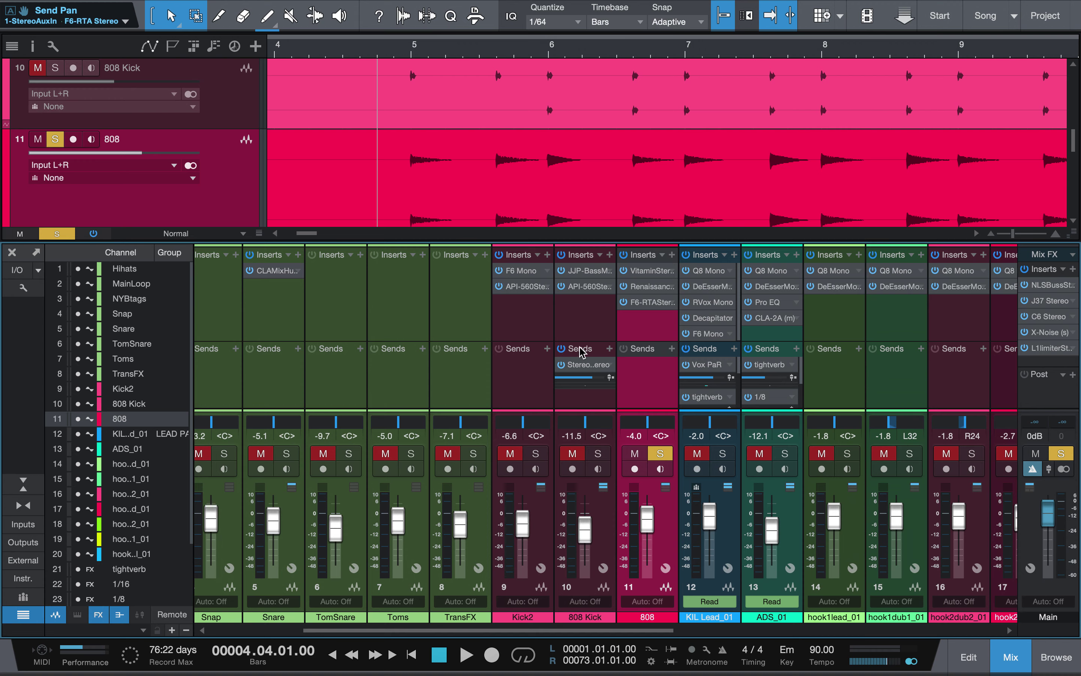
Try a dip on 808 F6-RTA band 1, then settle on 56 Hz, Q 1.0, 0 dB gain.
double_click(642, 303)
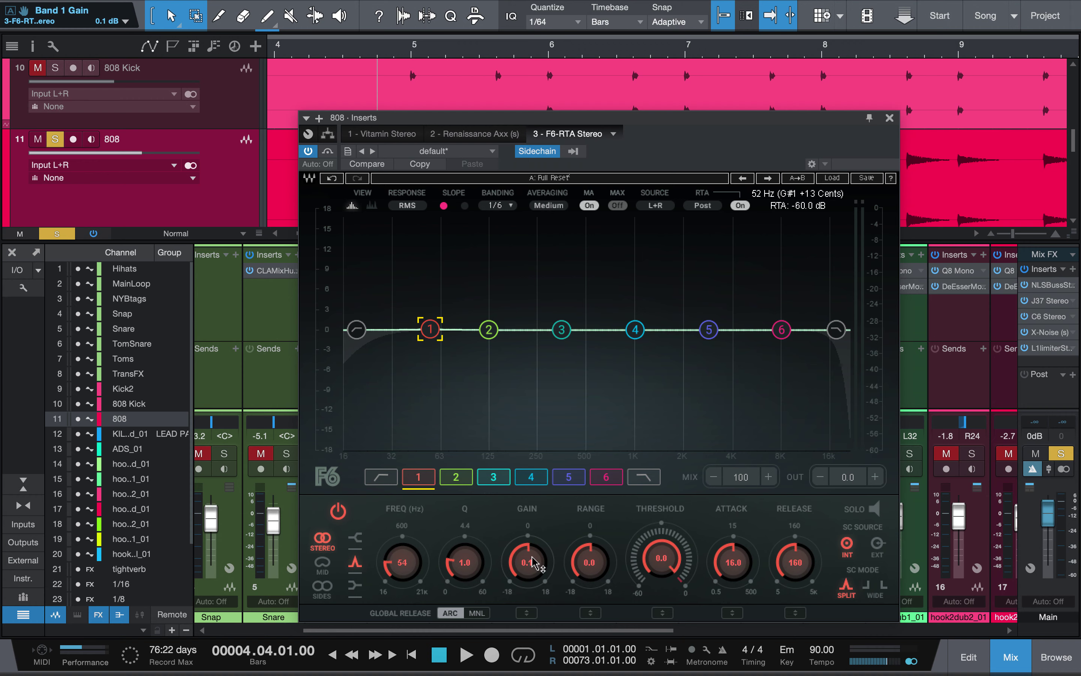
left_click(477, 561)
left_click_drag(476, 561, 476, 528)
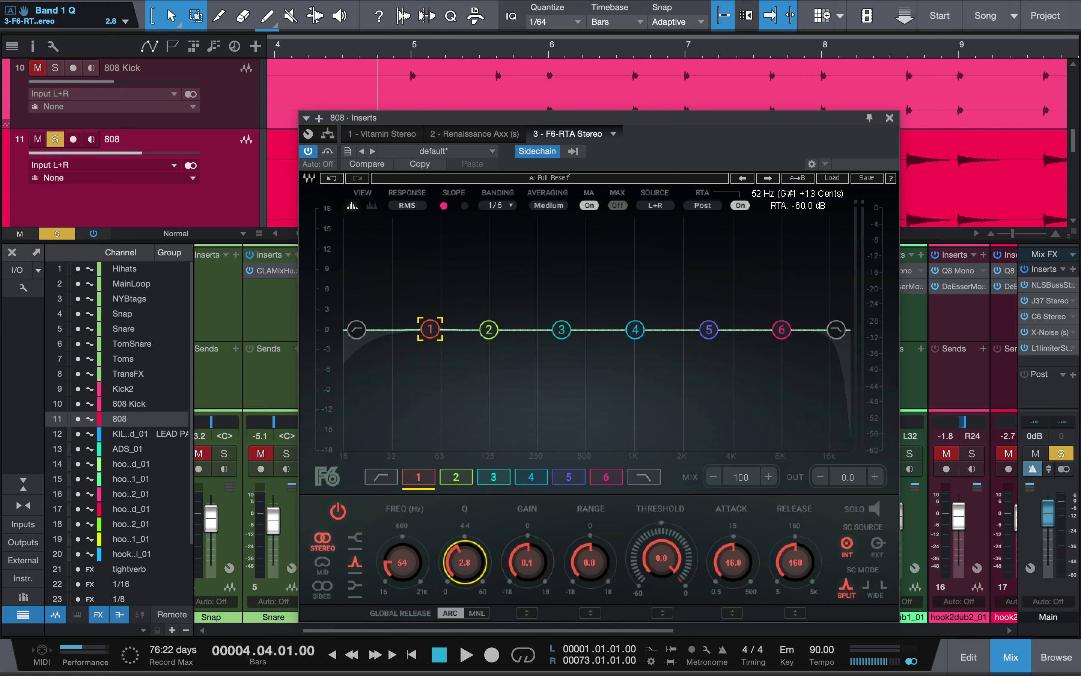
left_click_drag(416, 327, 418, 369)
mouse_move(489, 564)
left_mouse_down()
mouse_move(489, 547)
mouse_move(489, 589)
mouse_move(489, 565)
left_mouse_up()
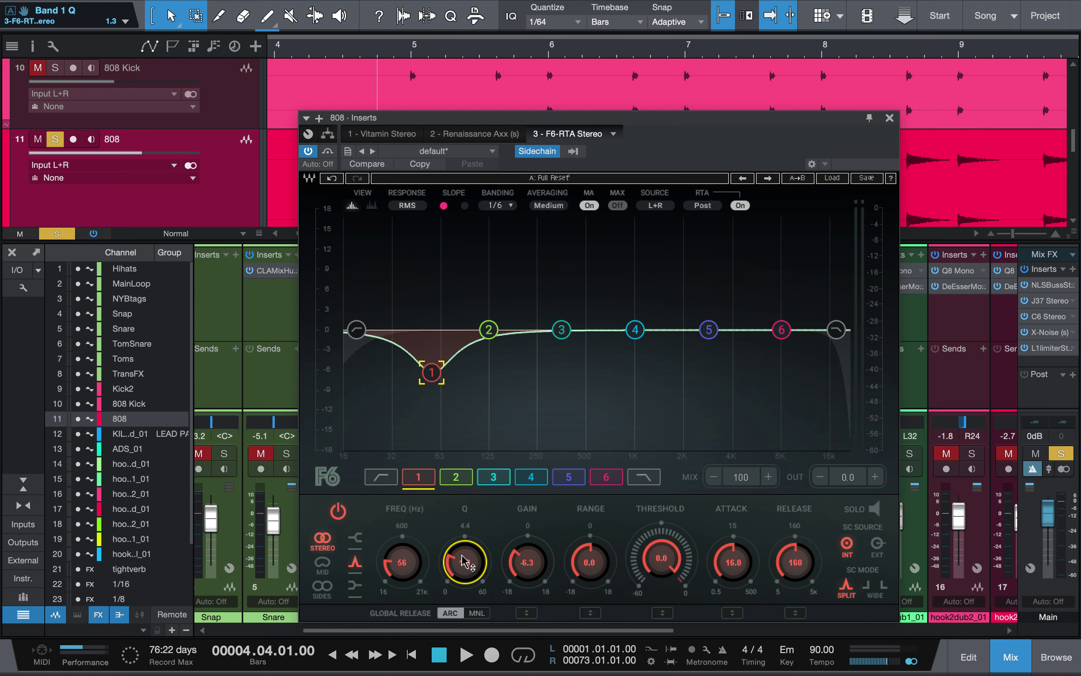
left_click_drag(489, 565, 489, 570)
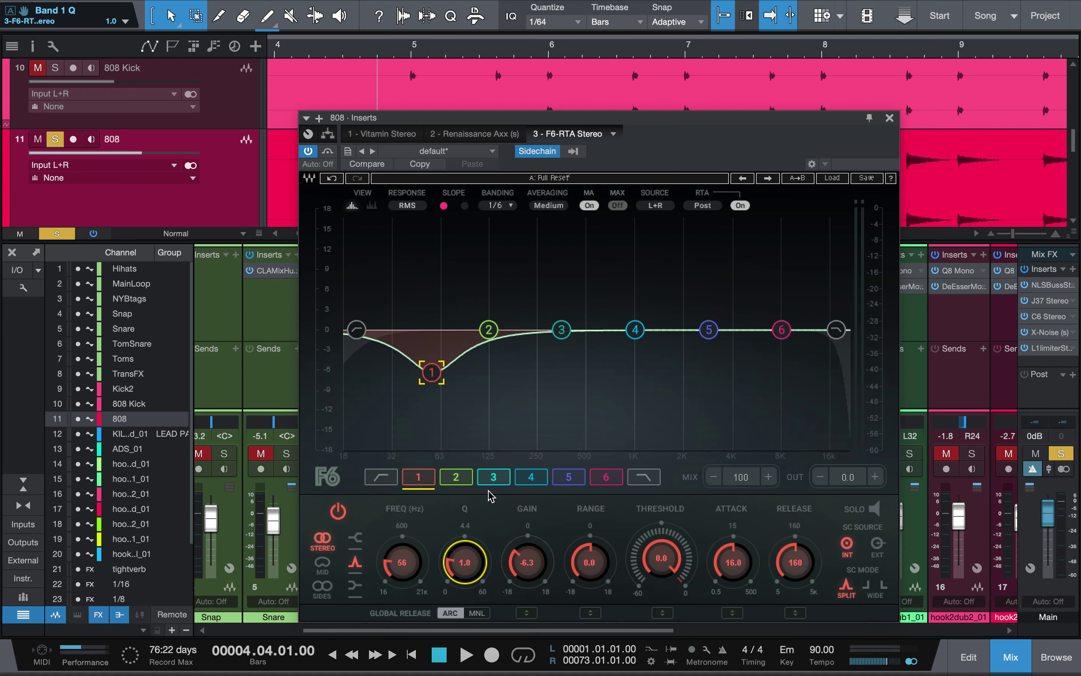
left_click(542, 574, "alt")
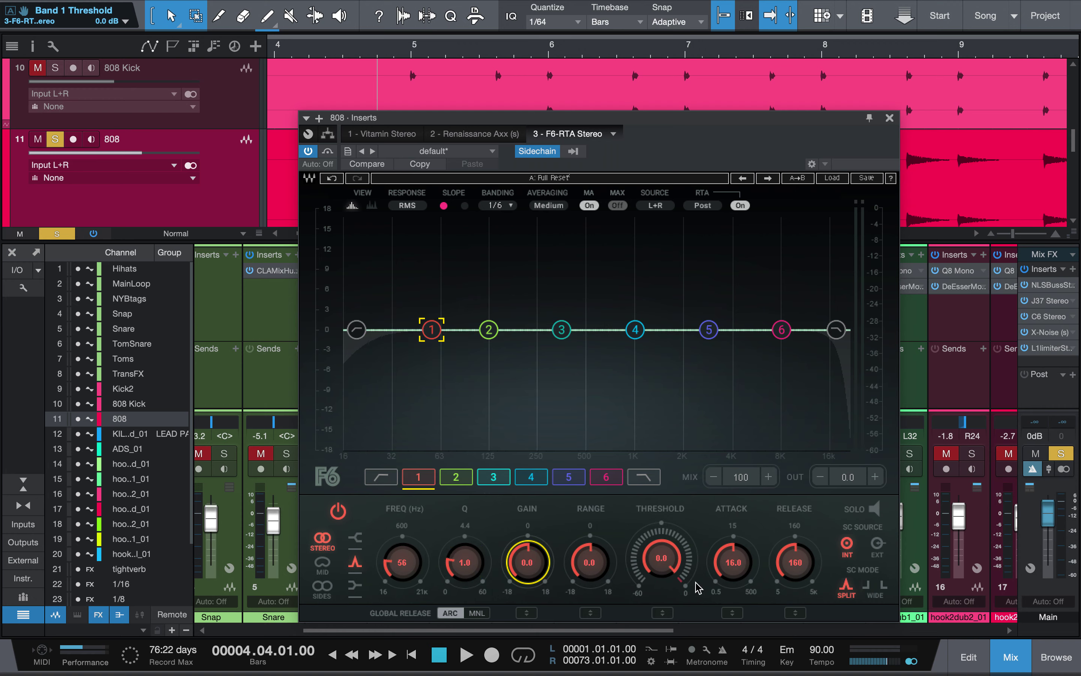
Key band 1 from the external sidechain and set its attack to about 13.7 ms and release to 25 ms.
left_click(877, 545)
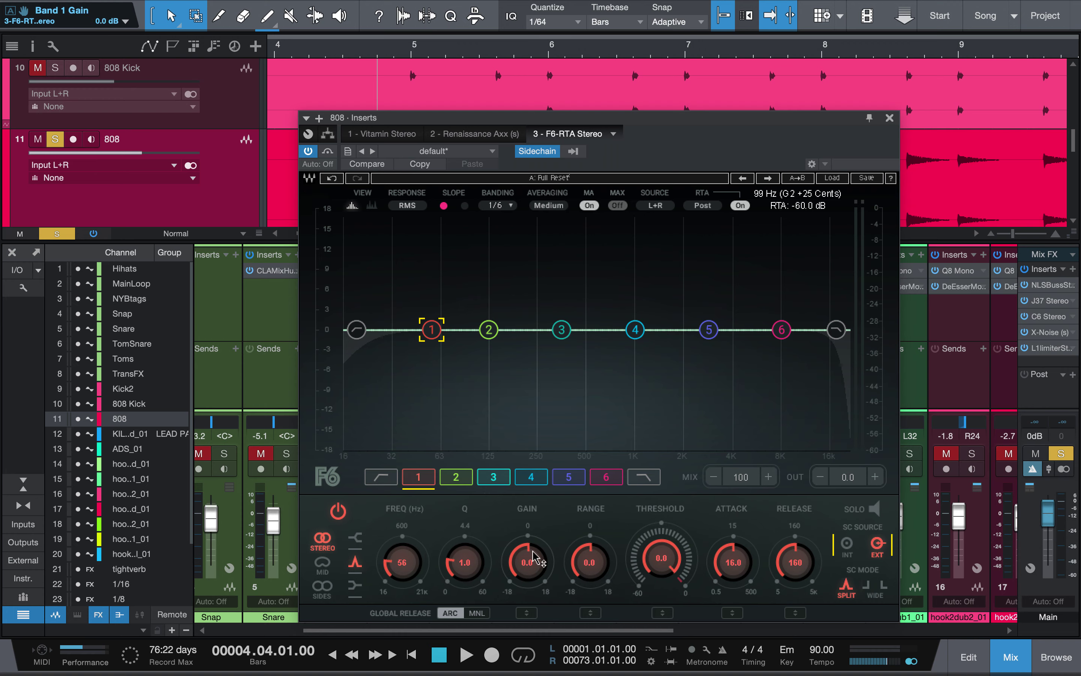
left_click(661, 558)
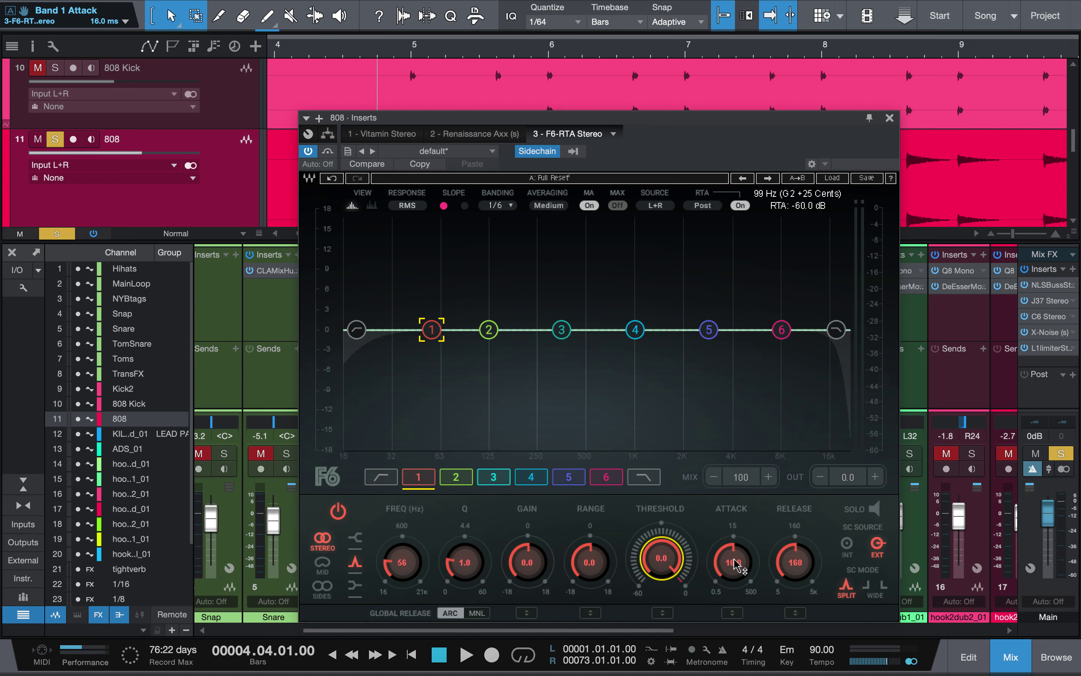
left_click_drag(735, 564, 736, 581)
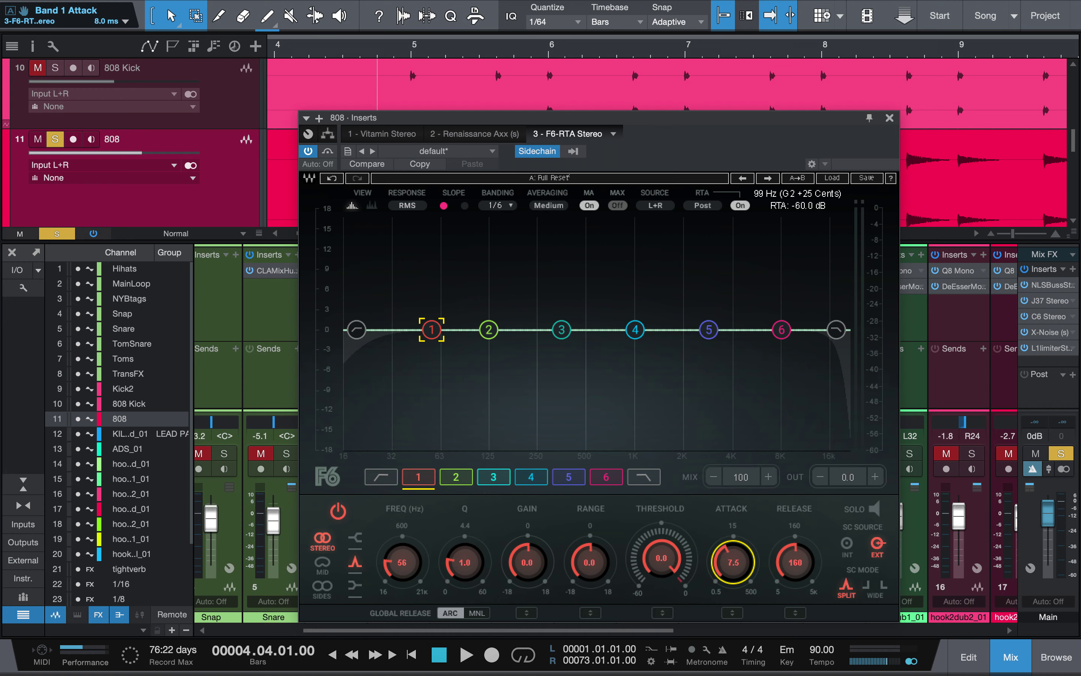
left_click_drag(733, 563, 733, 556)
left_click_drag(796, 562, 795, 571)
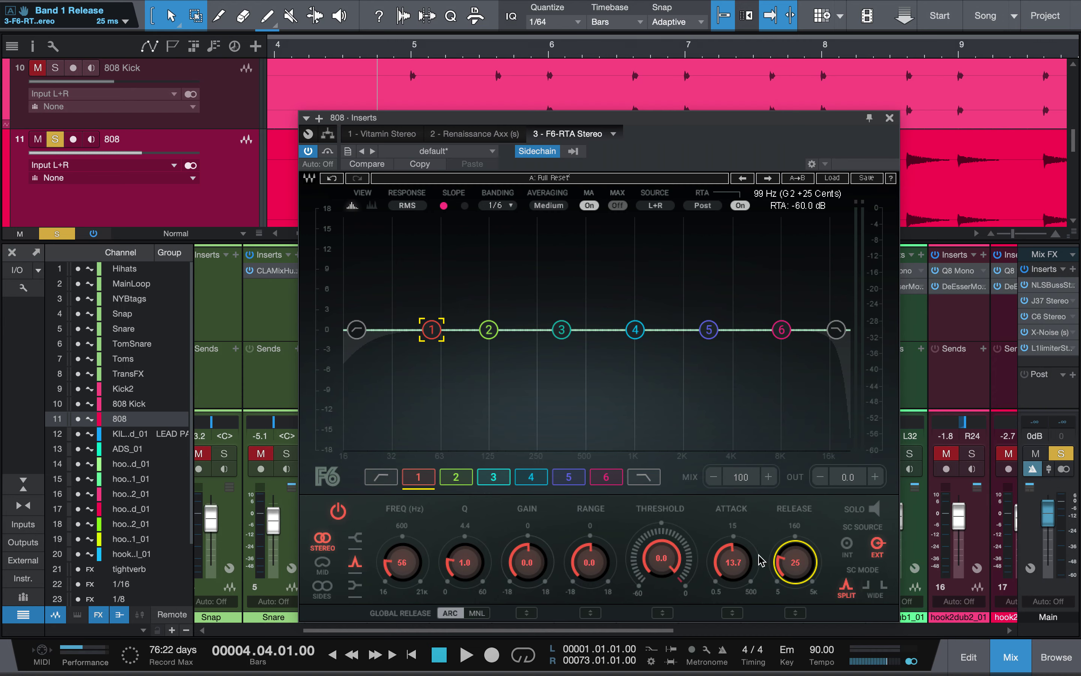
Turn off solo on the 808 channel and reopen its F6 EQ.
key("space")
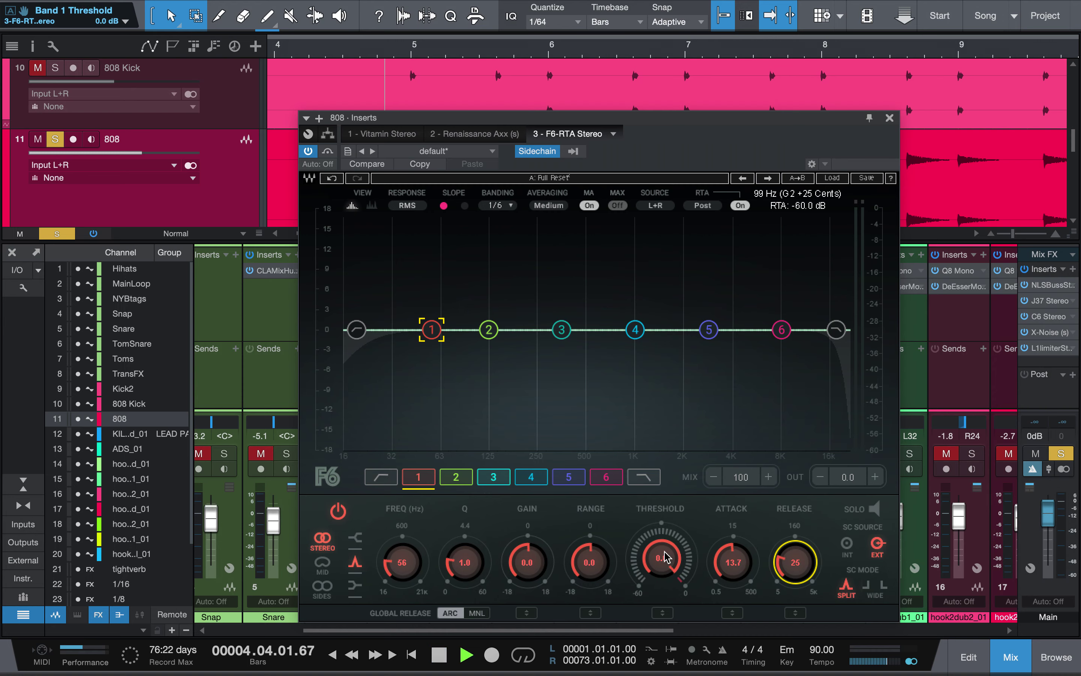
left_click(666, 558)
key("space")
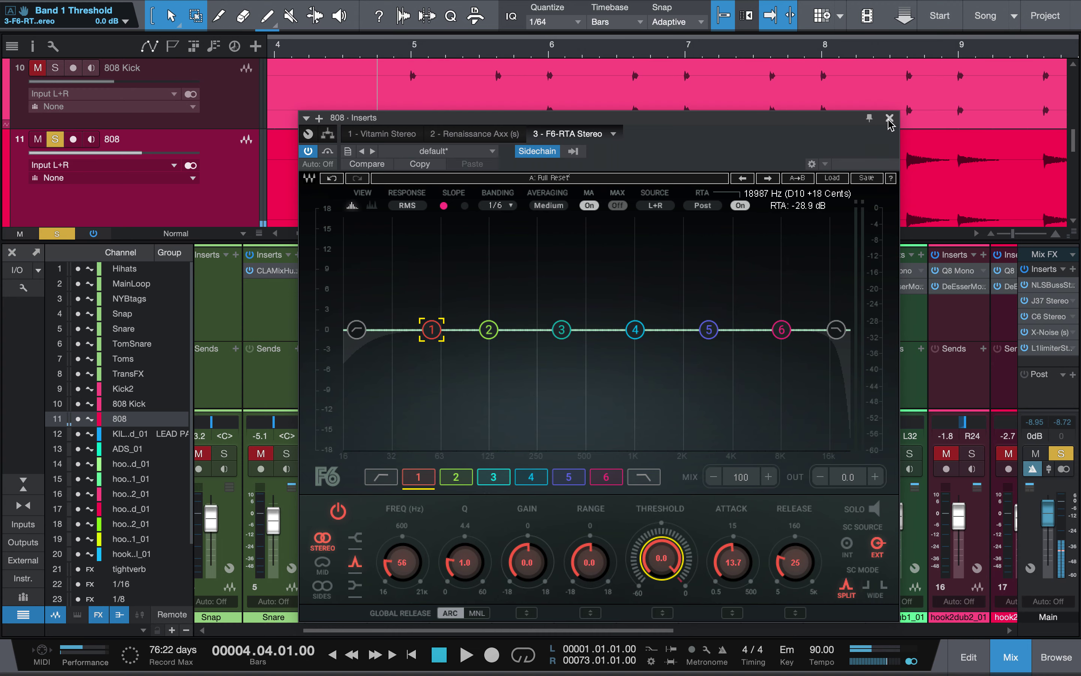
left_click(889, 118)
left_click(659, 455)
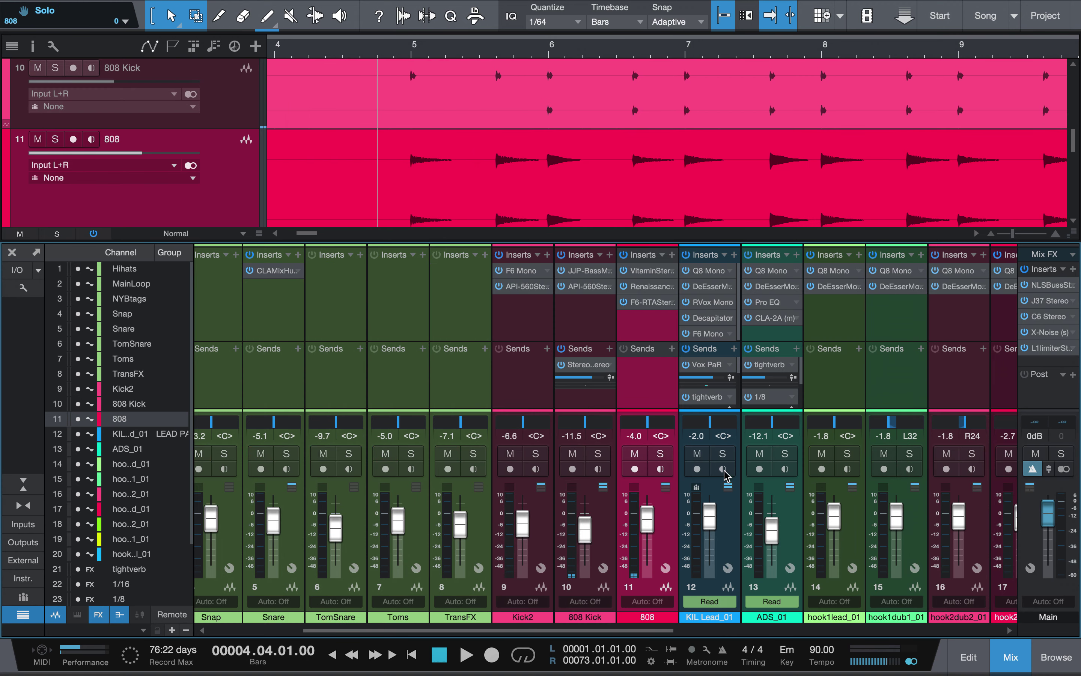
left_click(653, 304)
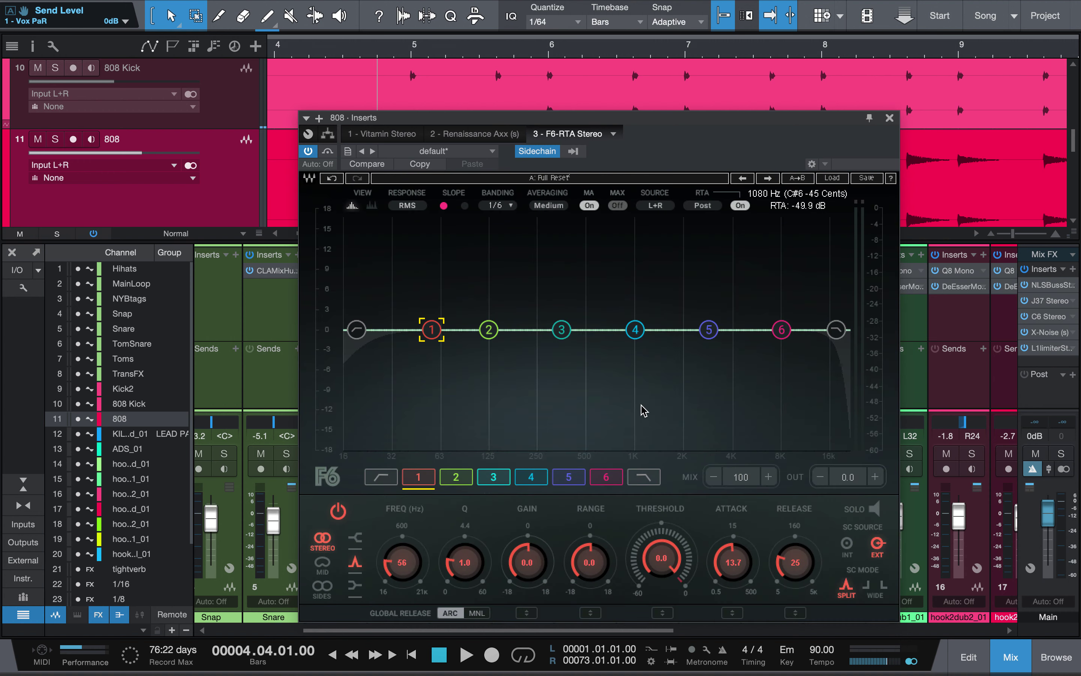
While the song plays, adjust band 1's range to about -4.8 dB and threshold to about -13.4 dB.
key("space")
left_click_drag(639, 530, 590, 565)
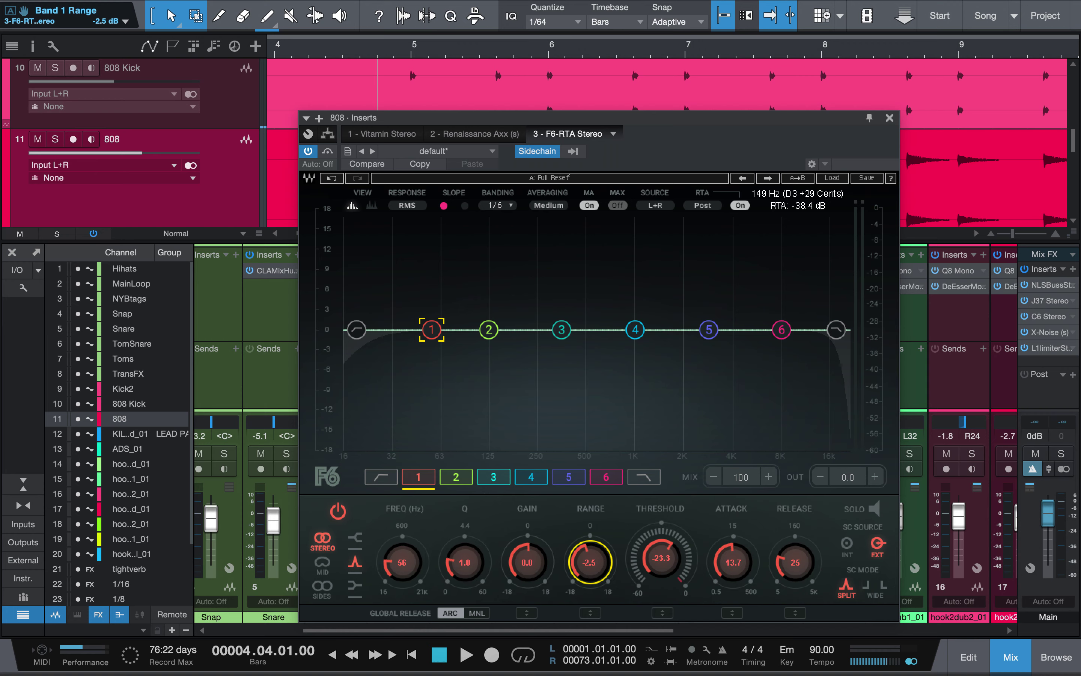
left_click_drag(602, 571, 601, 578)
left_click_drag(608, 572, 608, 577)
left_click_drag(672, 564, 672, 536)
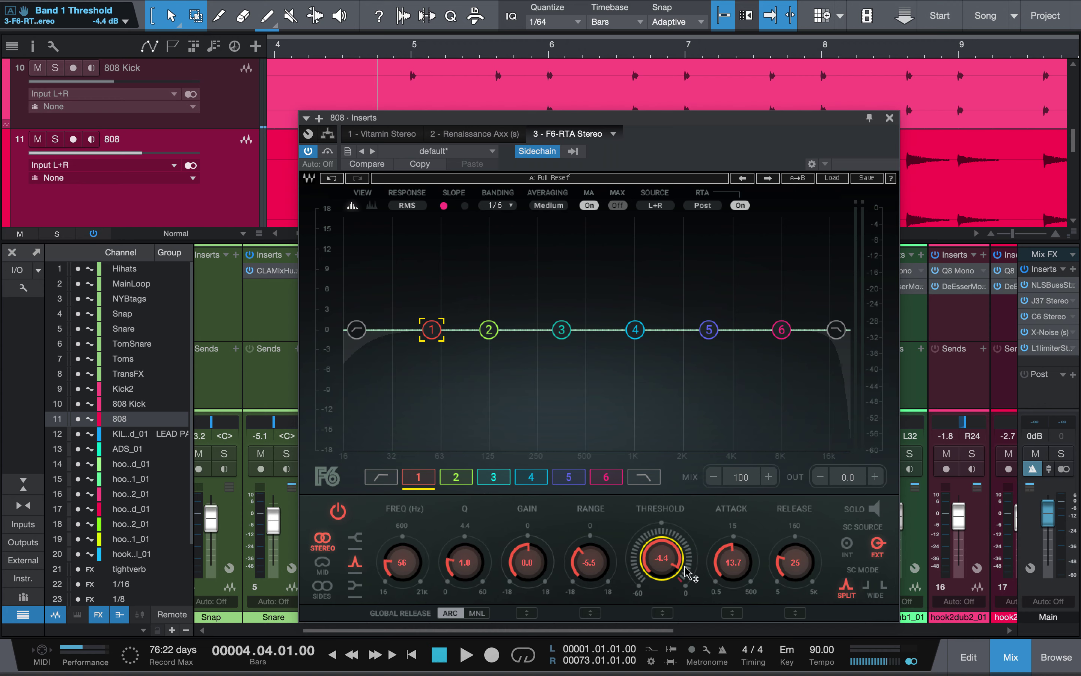
left_click_drag(675, 579, 675, 628)
Audition the 808 ducking, then move the F6 window lower to reveal the inserts.
key("space")
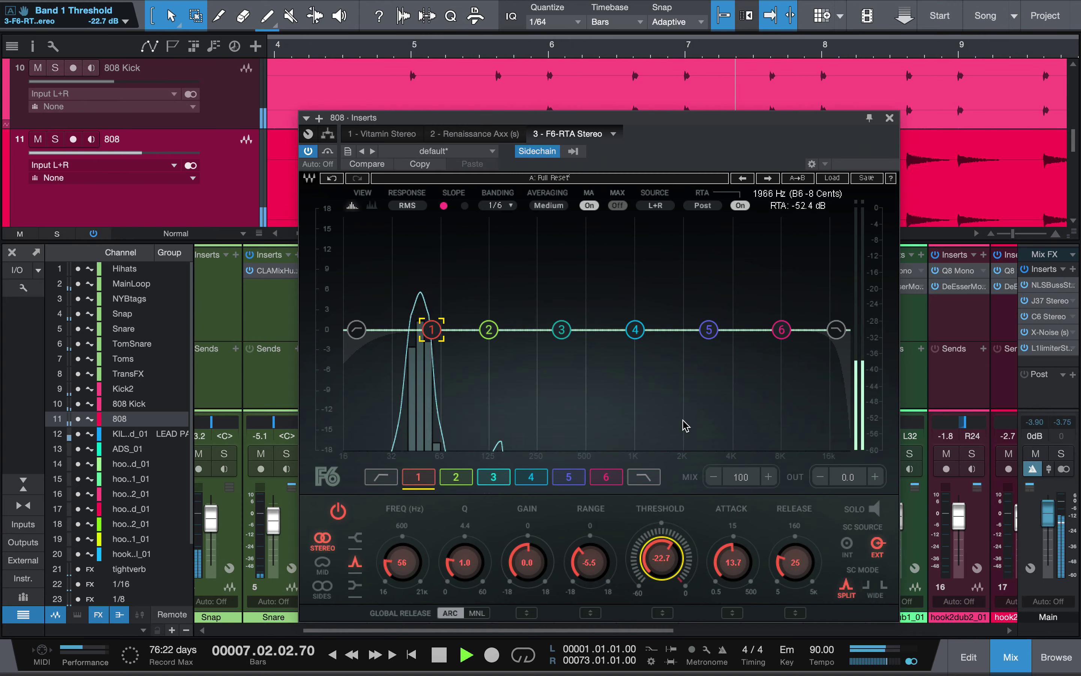
key("space")
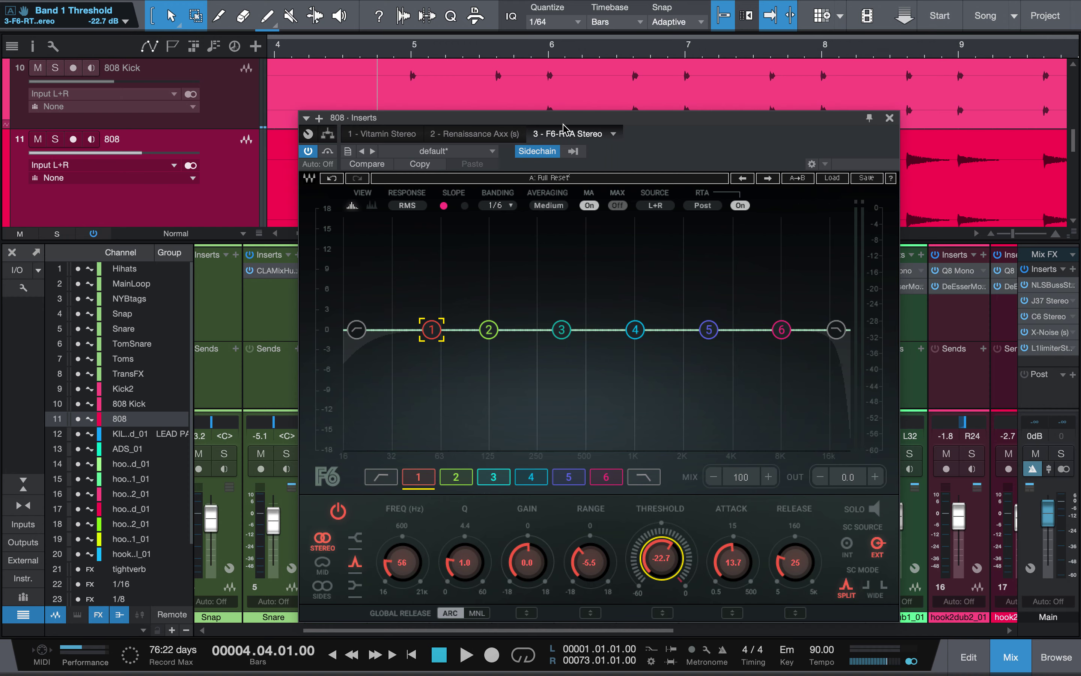
left_click_drag(565, 121, 513, 294)
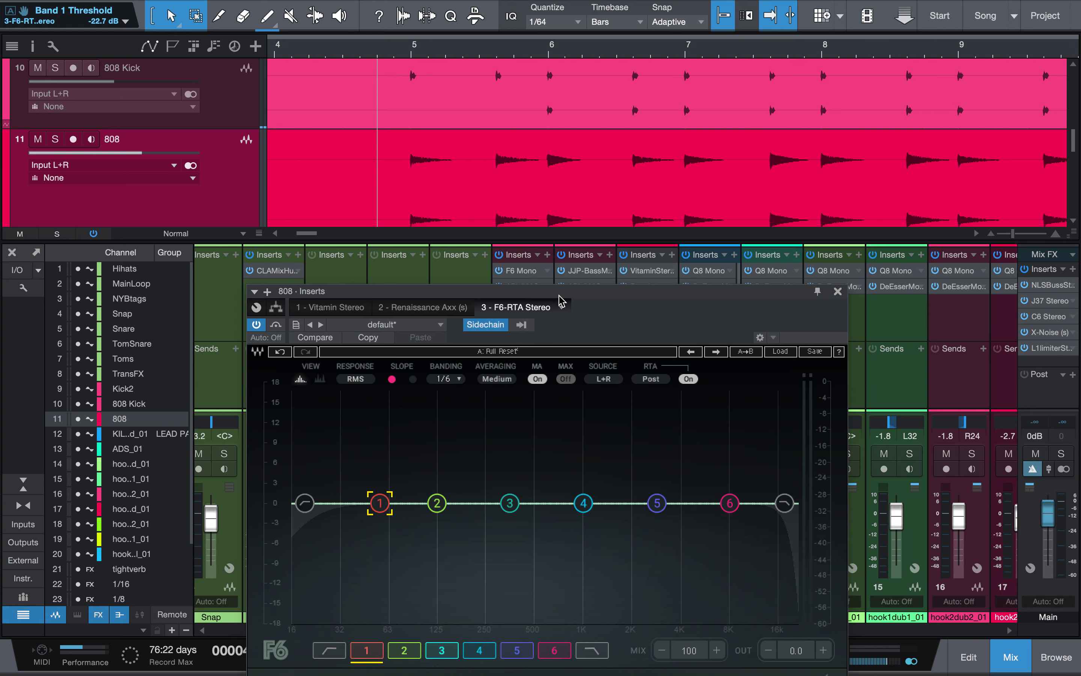
Move the F6 window back up, set band 1 to -2.4 dB range and about -18.8 dB threshold, and play.
left_click_drag(558, 299, 571, 150)
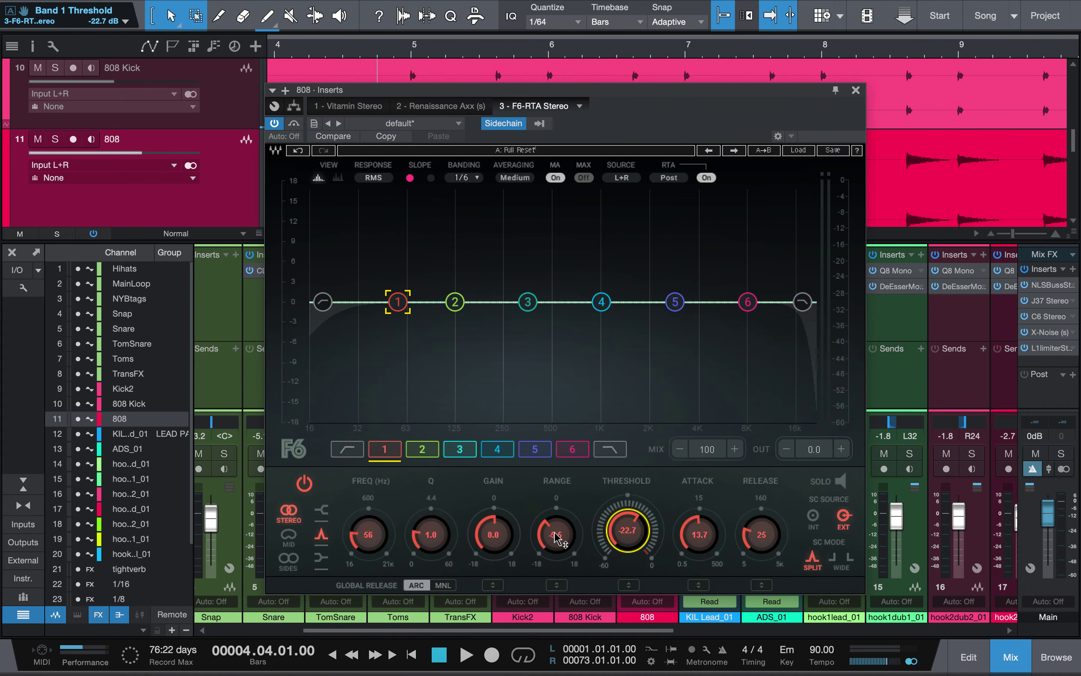
left_click_drag(555, 534, 555, 533)
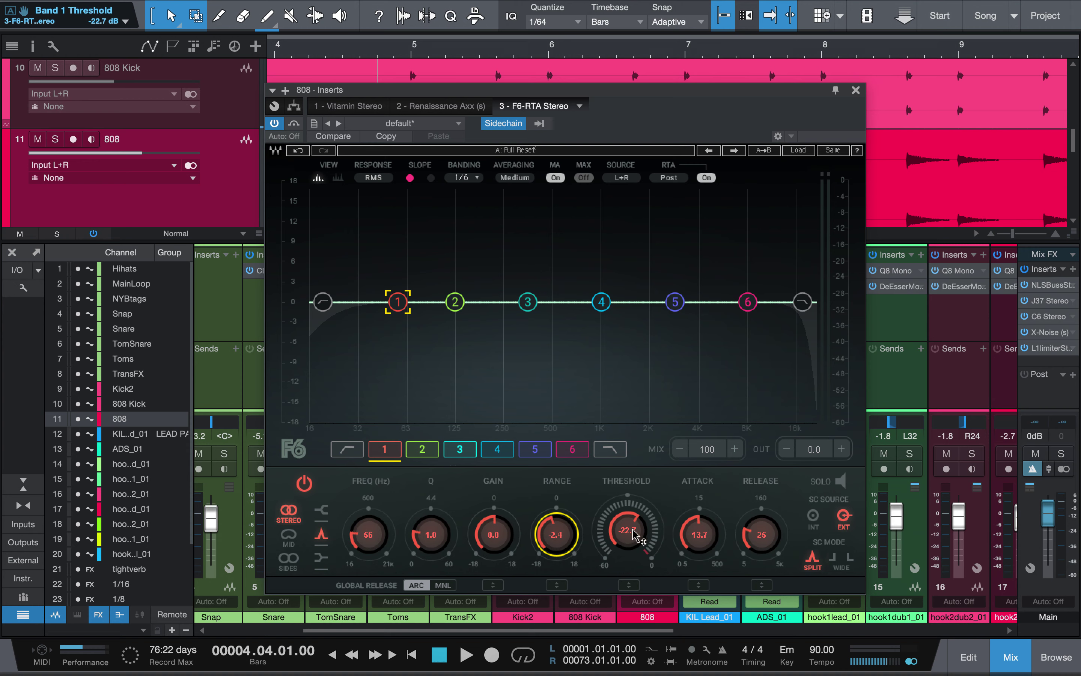
mouse_move(628, 534)
left_mouse_down()
mouse_move(628, 514)
mouse_move(628, 547)
left_mouse_up()
key("space")
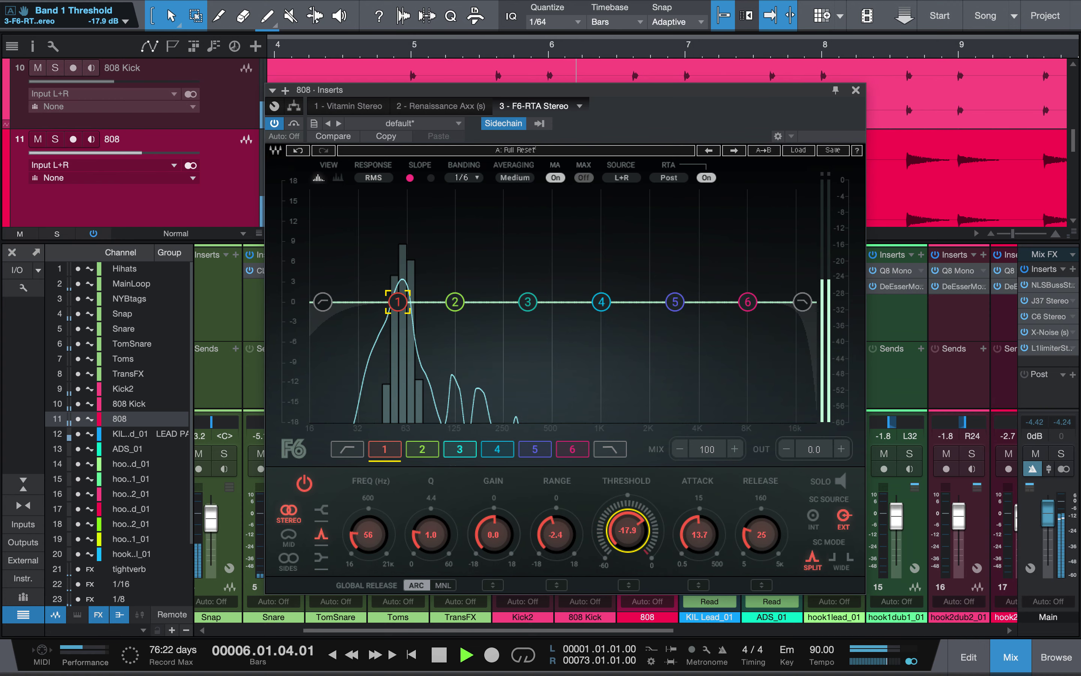
Close the 808 insert window and reopen the F6-RTA Stereo plugin.
left_click(274, 107)
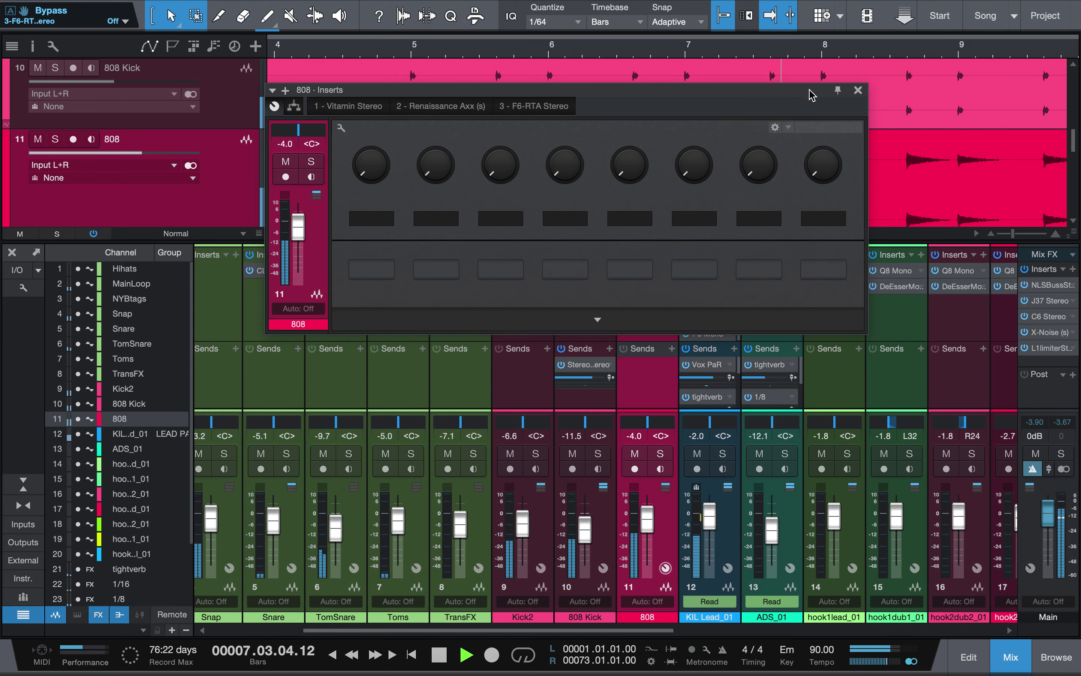
left_click(638, 326)
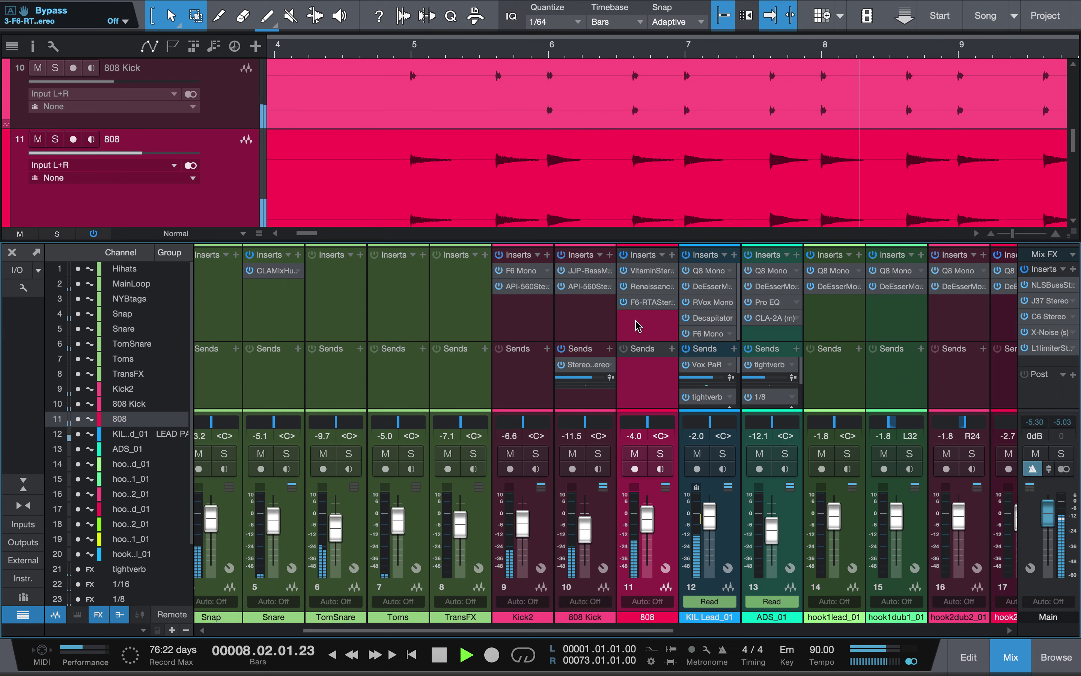
double_click(644, 303)
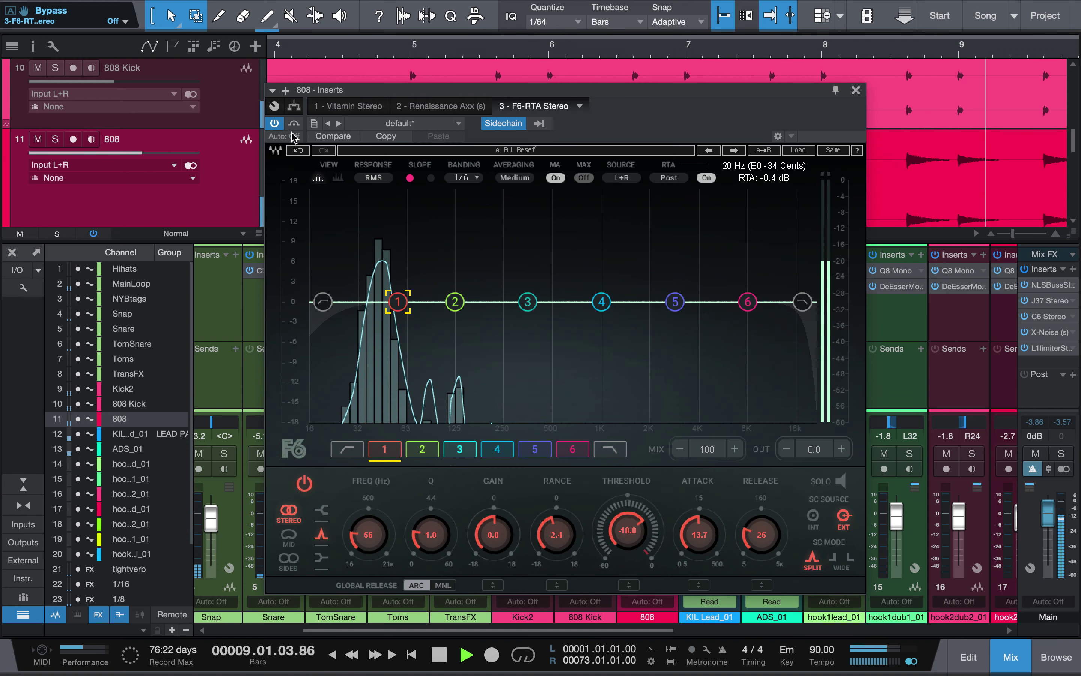
Bypass-compare the F6 EQ on the 808, stop playback, and close the plugin window.
left_click(274, 124)
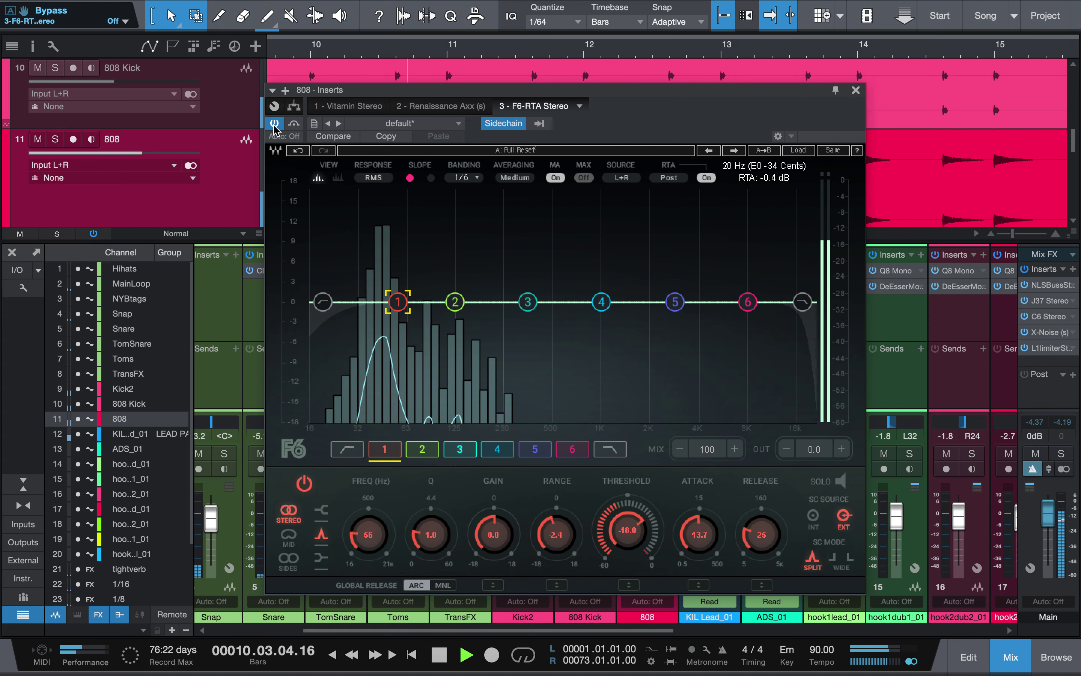
key("space")
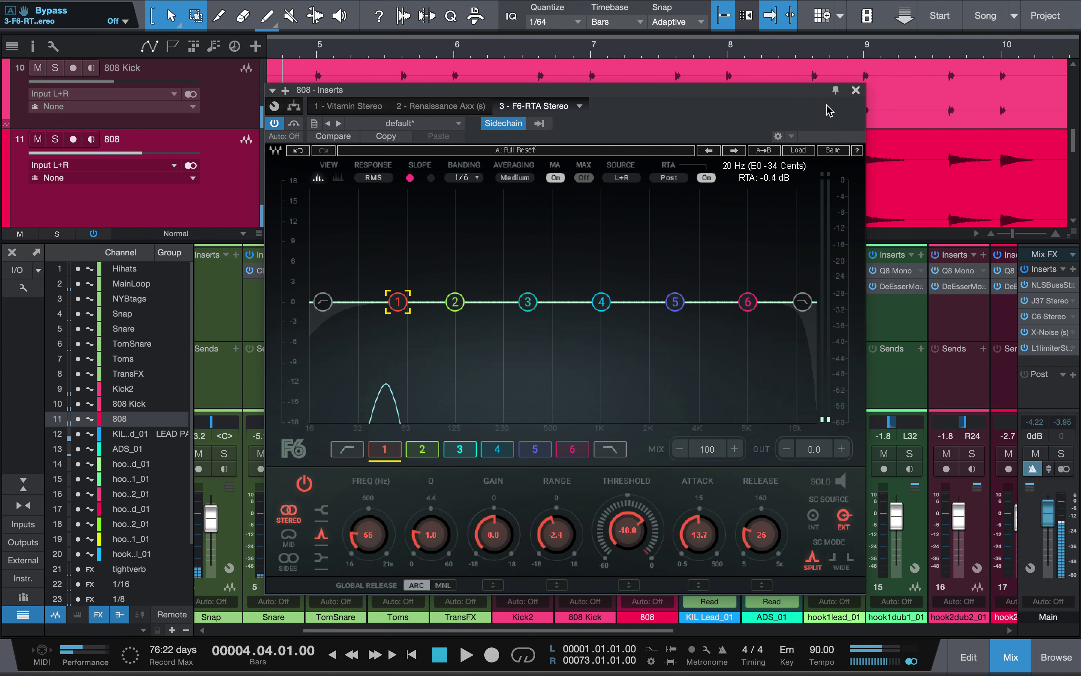
left_click(856, 91)
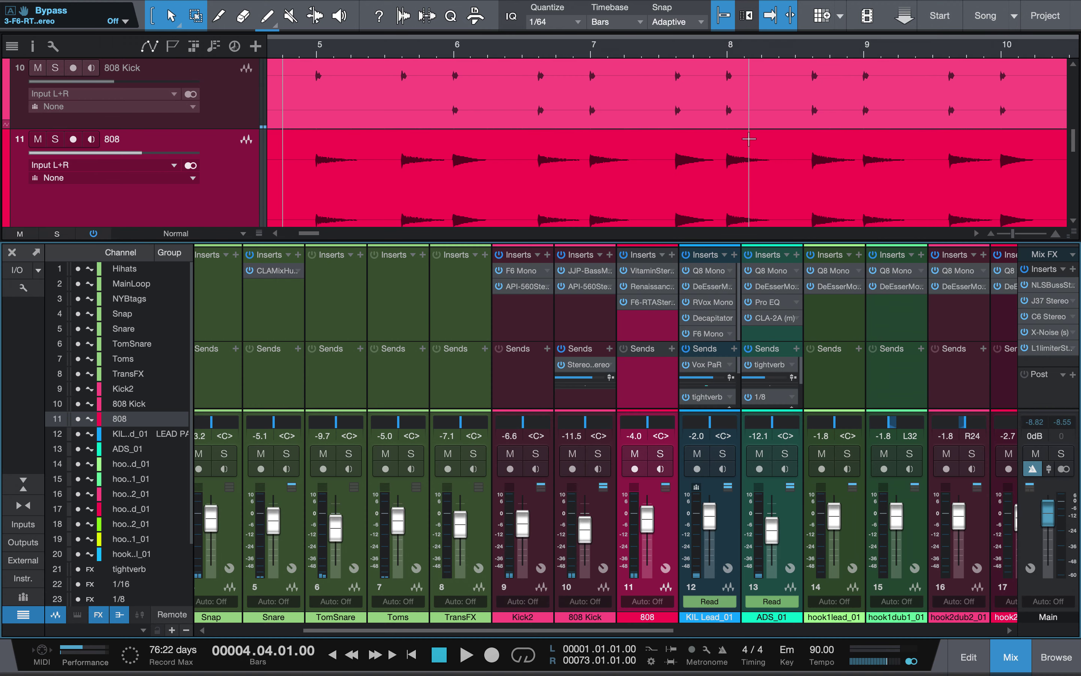
scroll(496, 133, "up", 2)
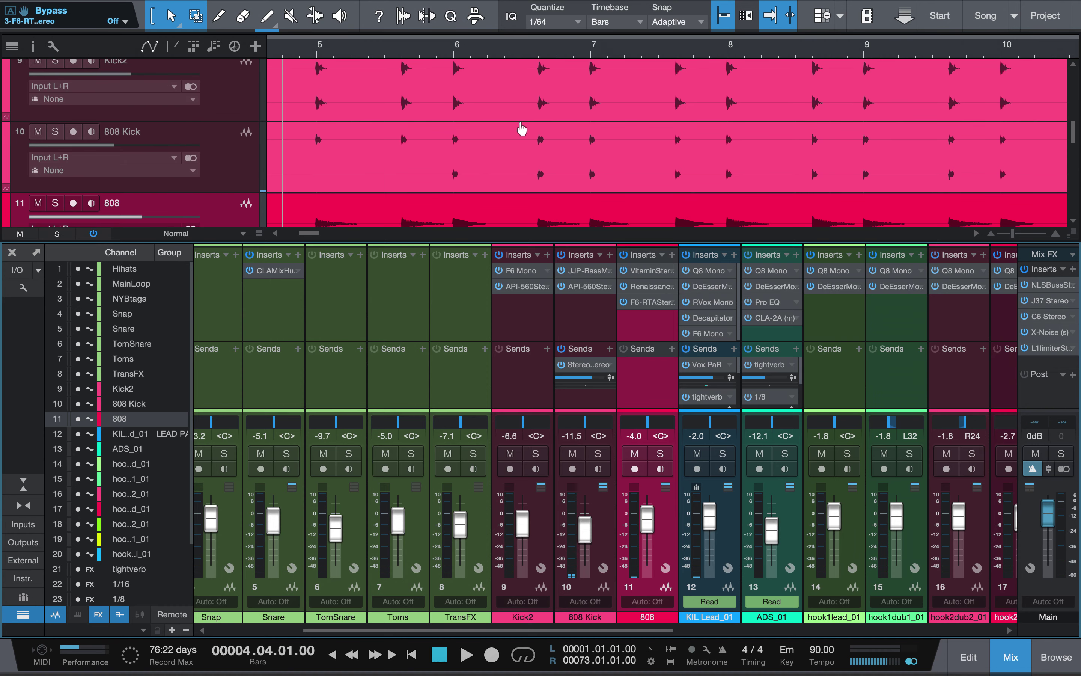
Reopen the F6-RTA Stereo editor from the 808 mixer channel's insert slot.
scroll(522, 129, "down", 3)
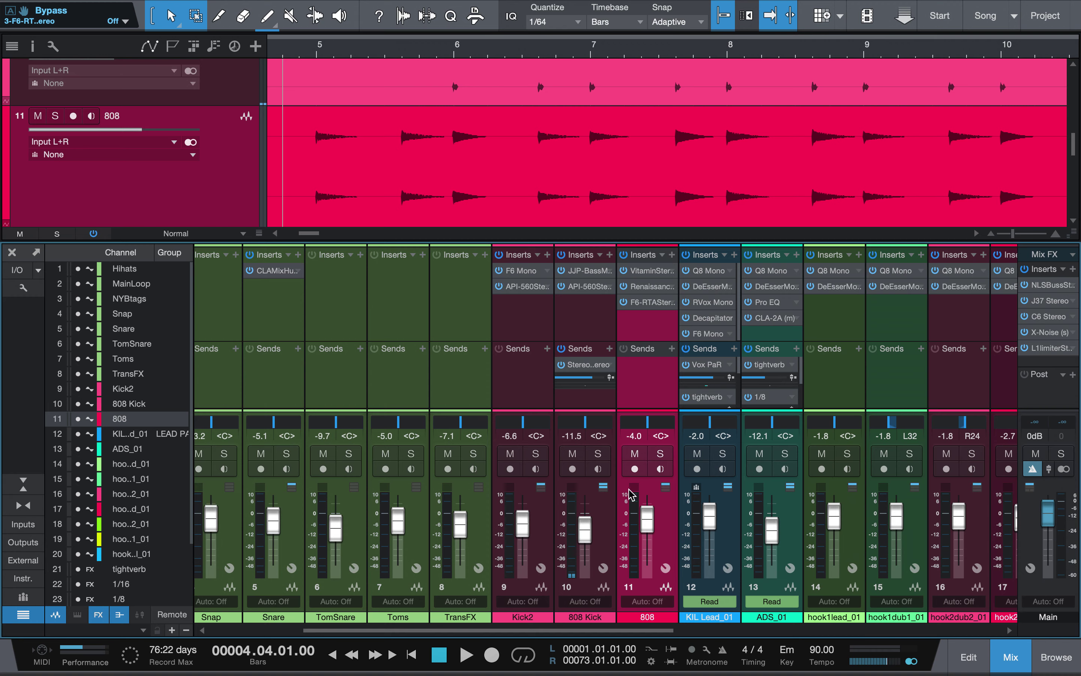
left_click(647, 302)
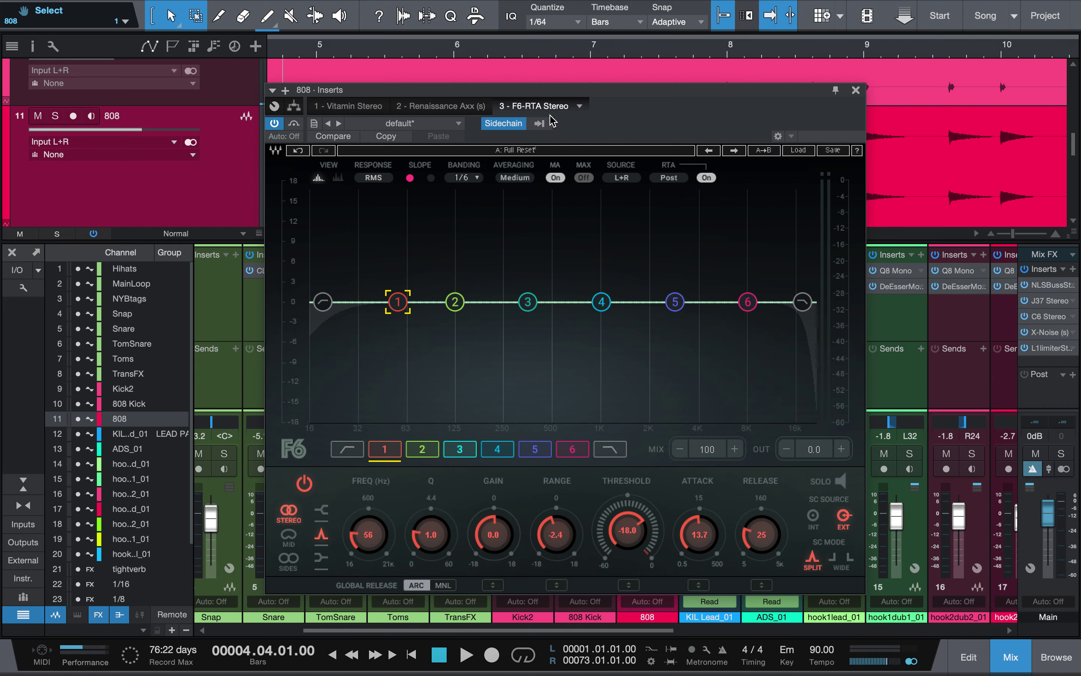
left_click(539, 125)
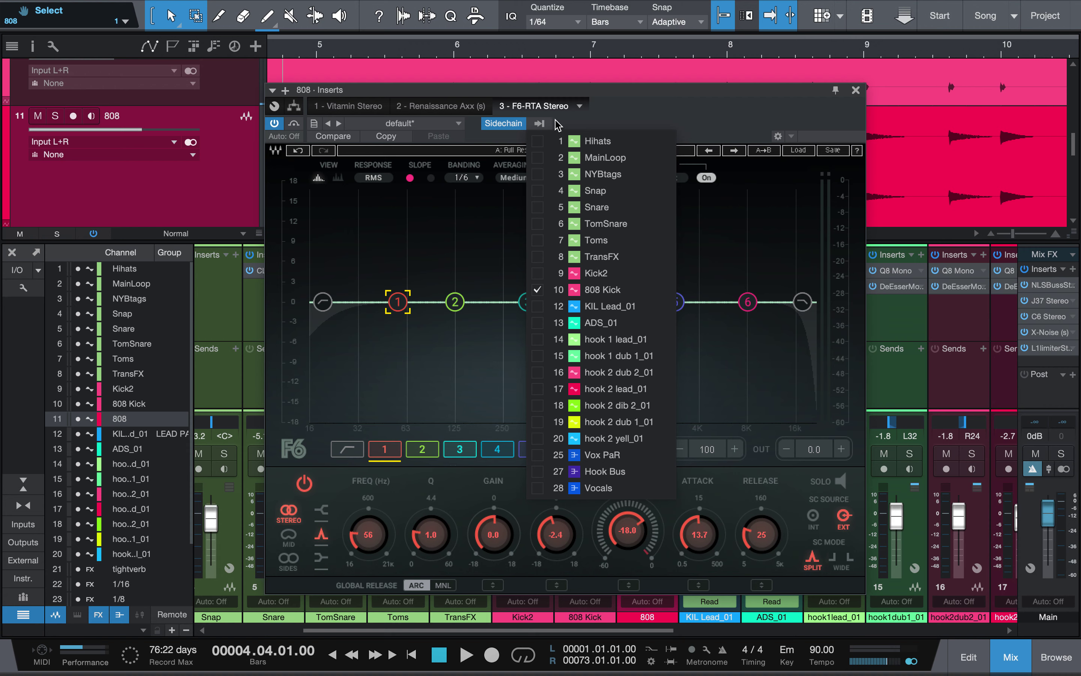
left_click(601, 123)
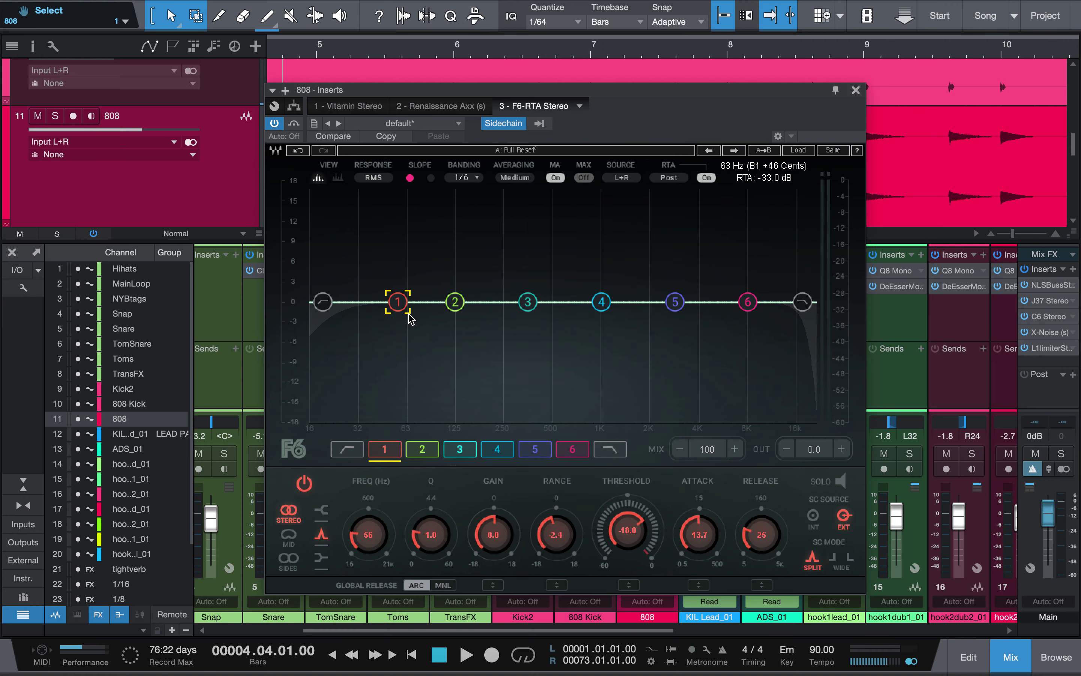
key("space")
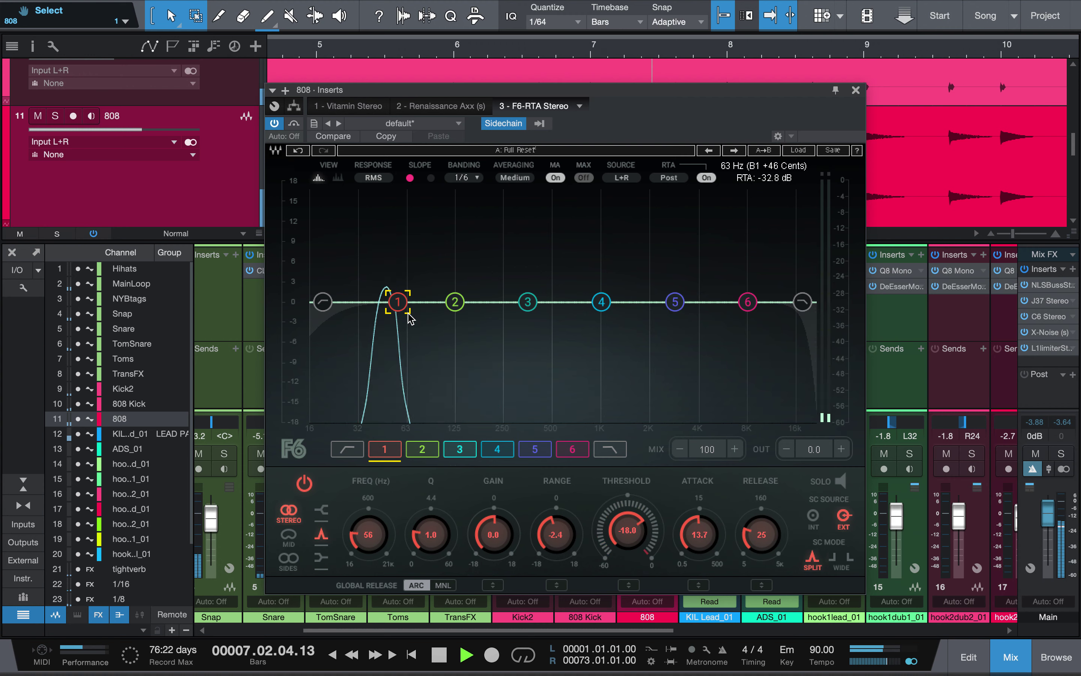
key("space")
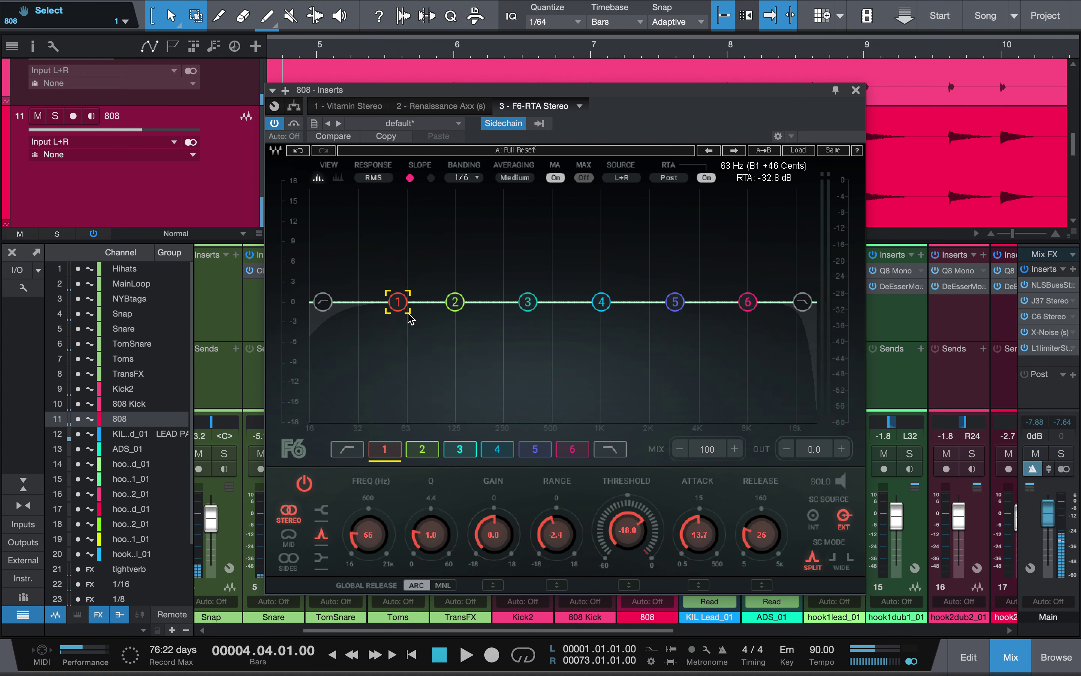
left_click(856, 90)
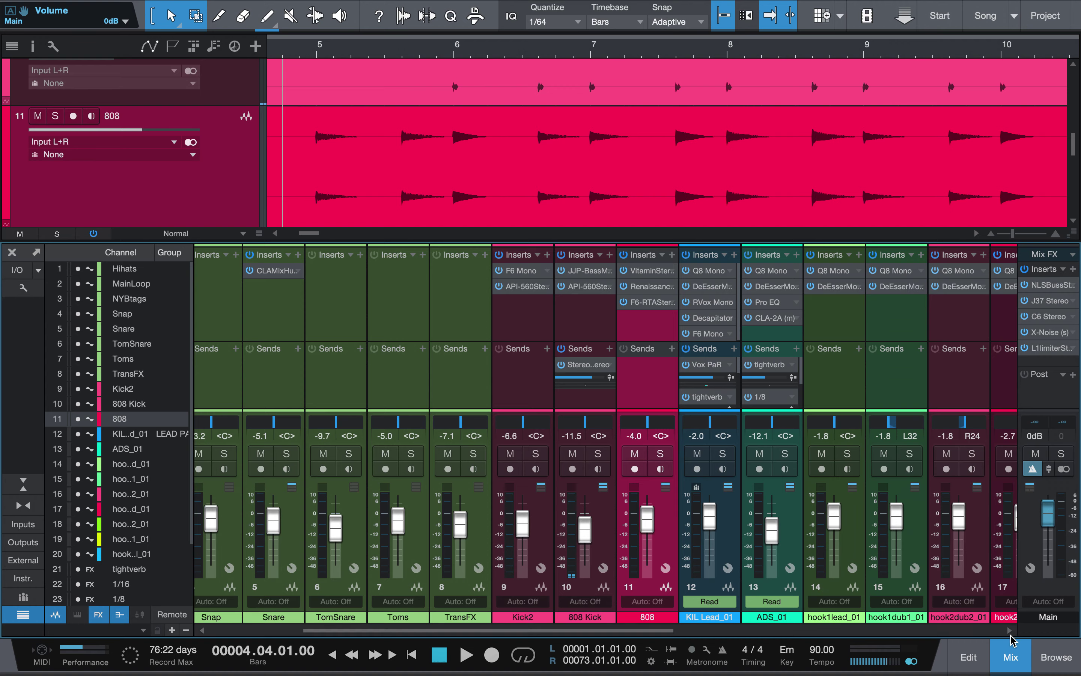
Hide the mixer console so the full arrangement fills the window.
left_click(1010, 657)
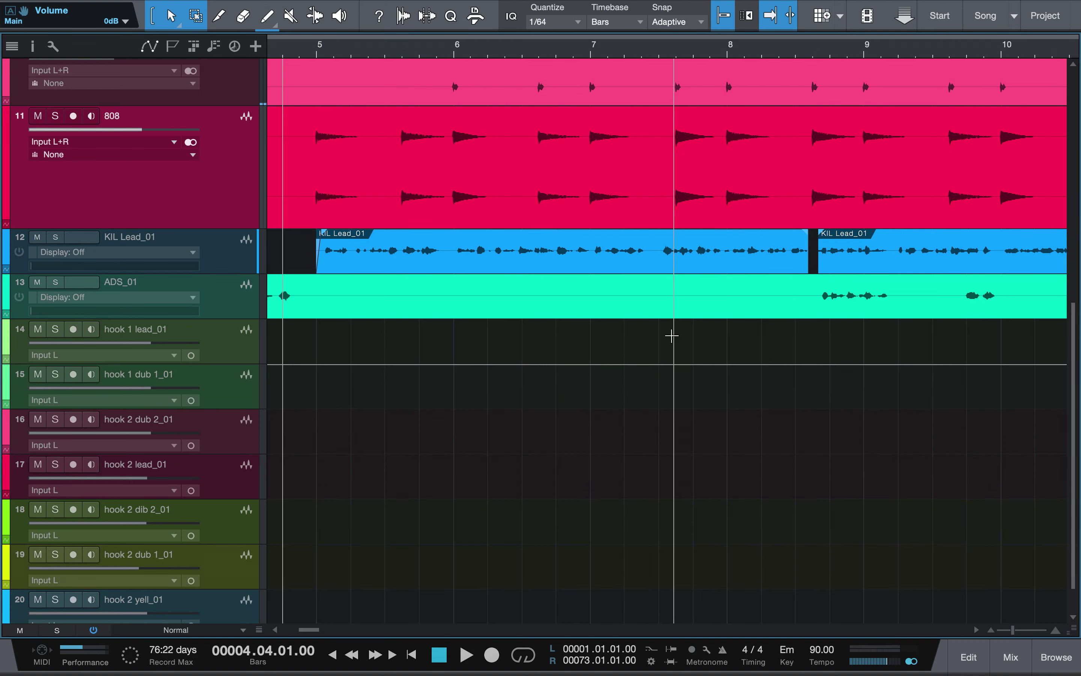